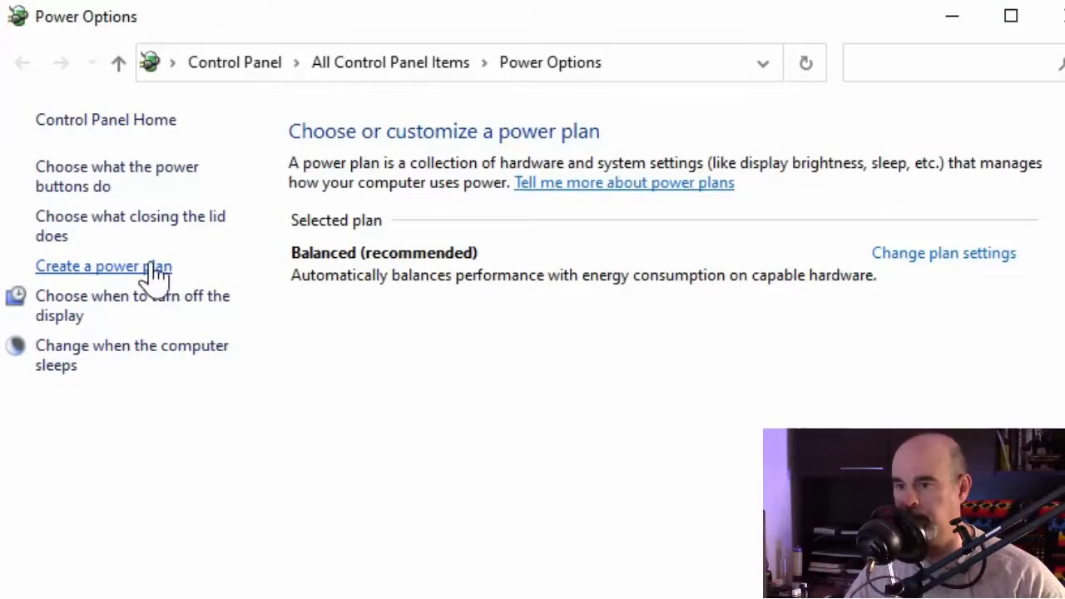
Create a power plan named Gaming based on High performance, keeping the suggested display and sleep times.
{"action": "left_click", "coordinate": [152, 271]}
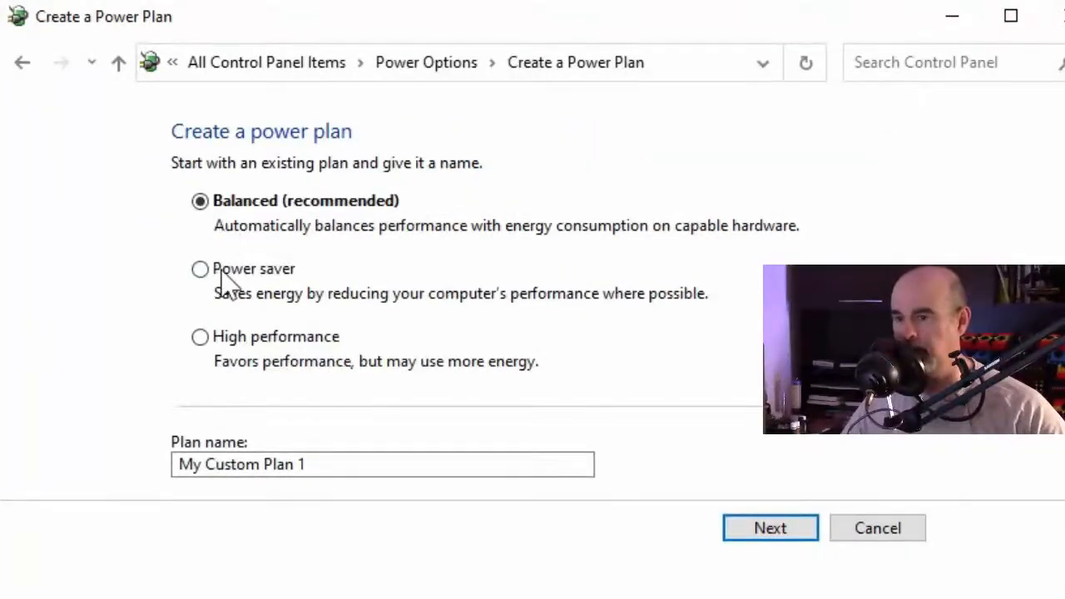
{"action": "left_click", "coordinate": [227, 342]}
{"action": "left_click", "coordinate": [321, 469]}
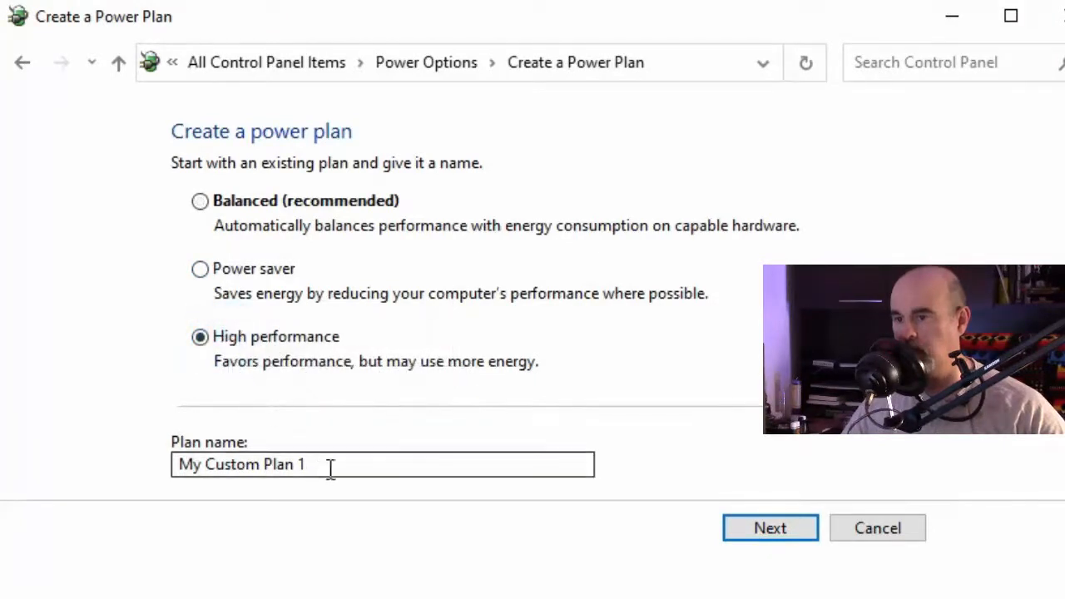
{"action": "left_click_drag", "start_coordinate": [338, 470], "coordinate": [69, 445]}
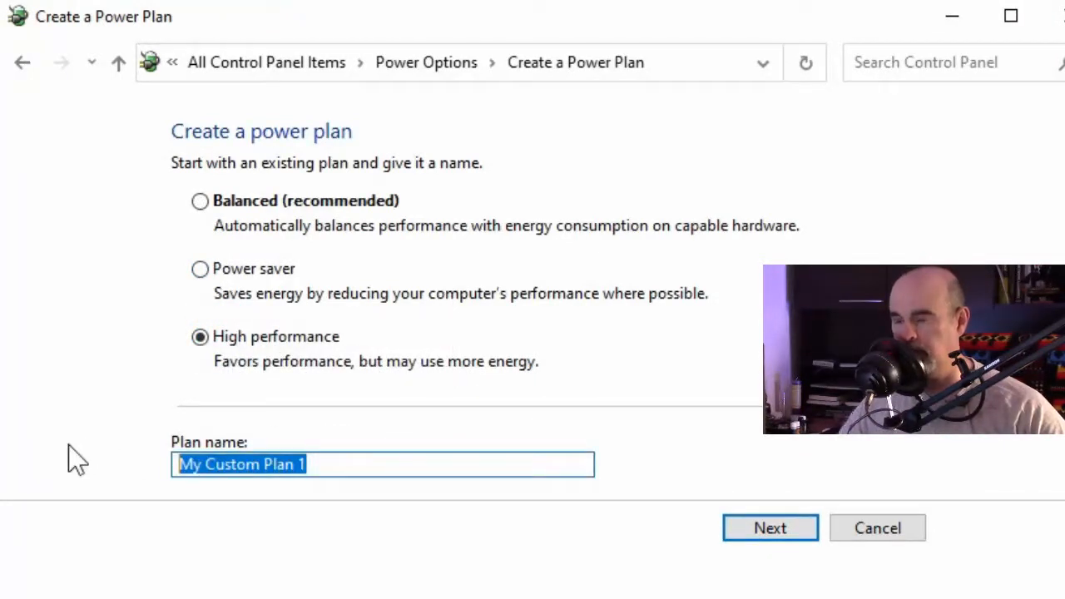
{"action": "type", "text": "Gaming"}
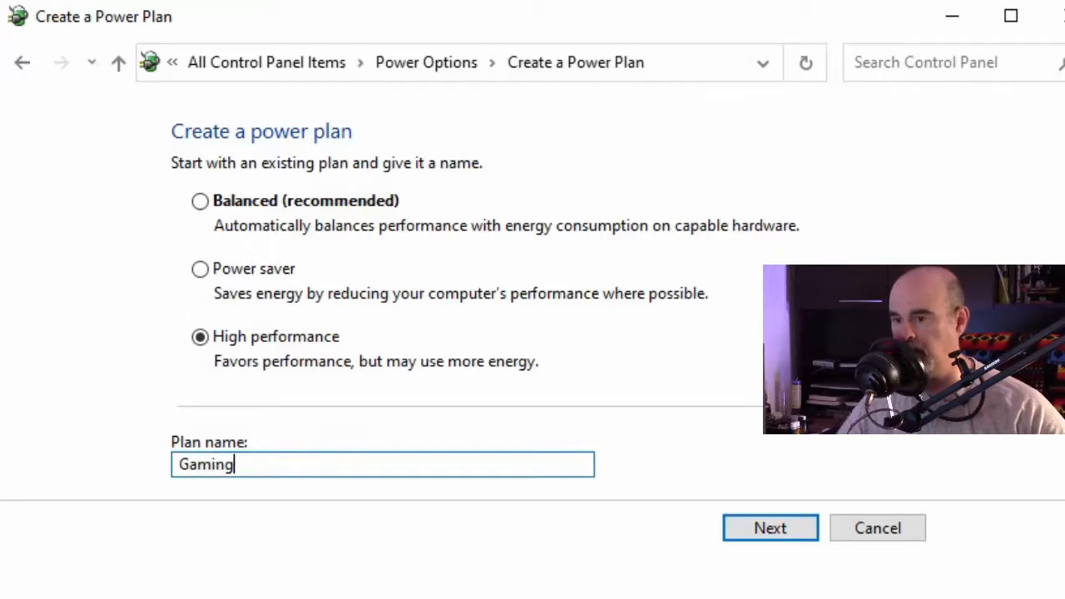
{"action": "left_click", "coordinate": [752, 526]}
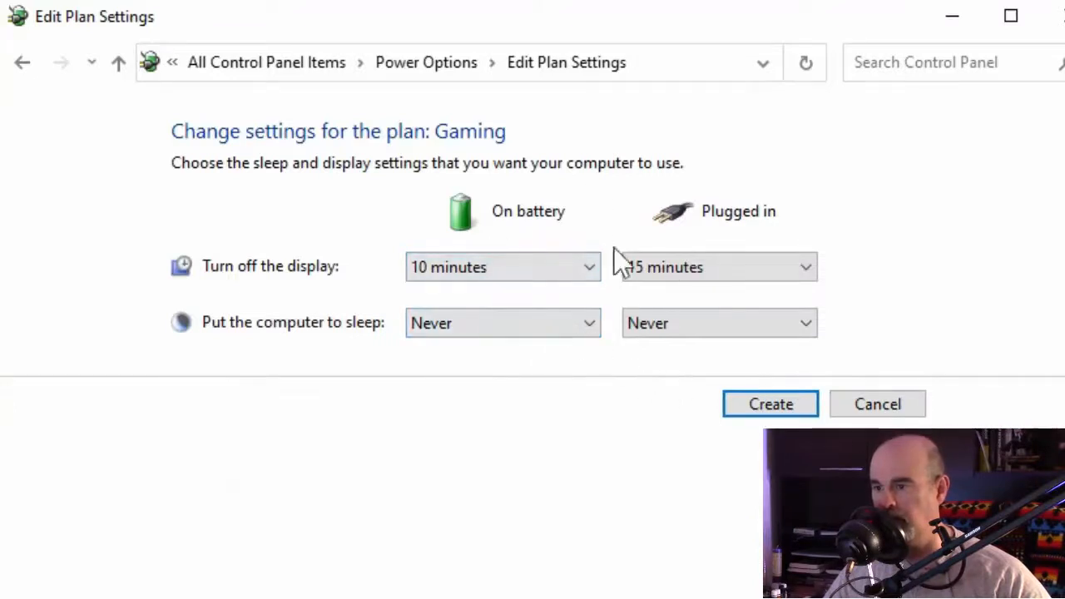
{"action": "left_click", "coordinate": [759, 405]}
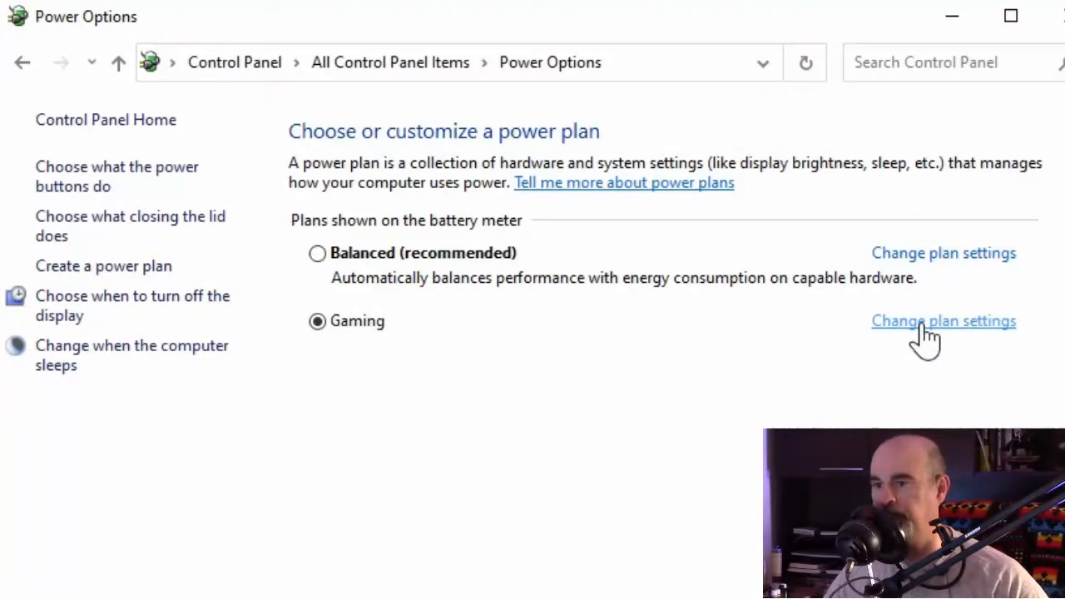
Make Balanced the active power plan and open its advanced power settings.
{"action": "left_click", "coordinate": [447, 256]}
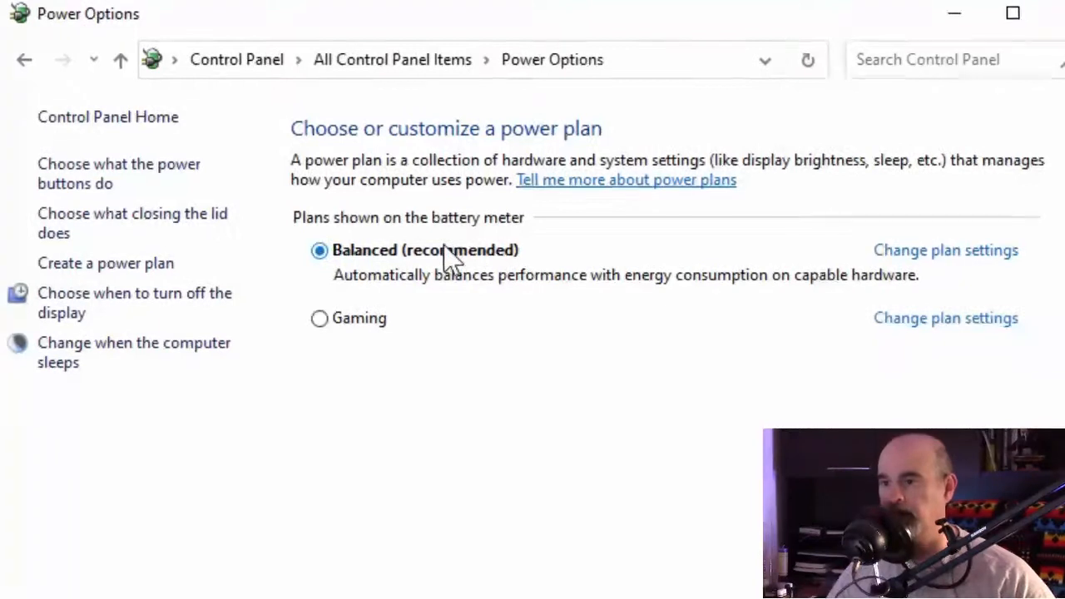
{"action": "left_click", "coordinate": [966, 252]}
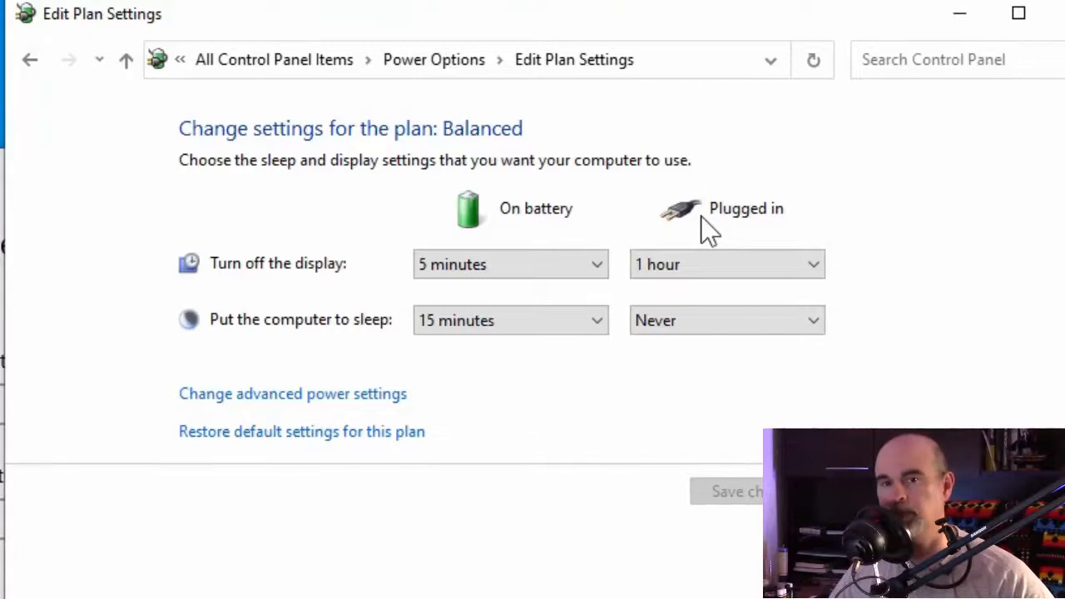
{"action": "left_click", "coordinate": [349, 394]}
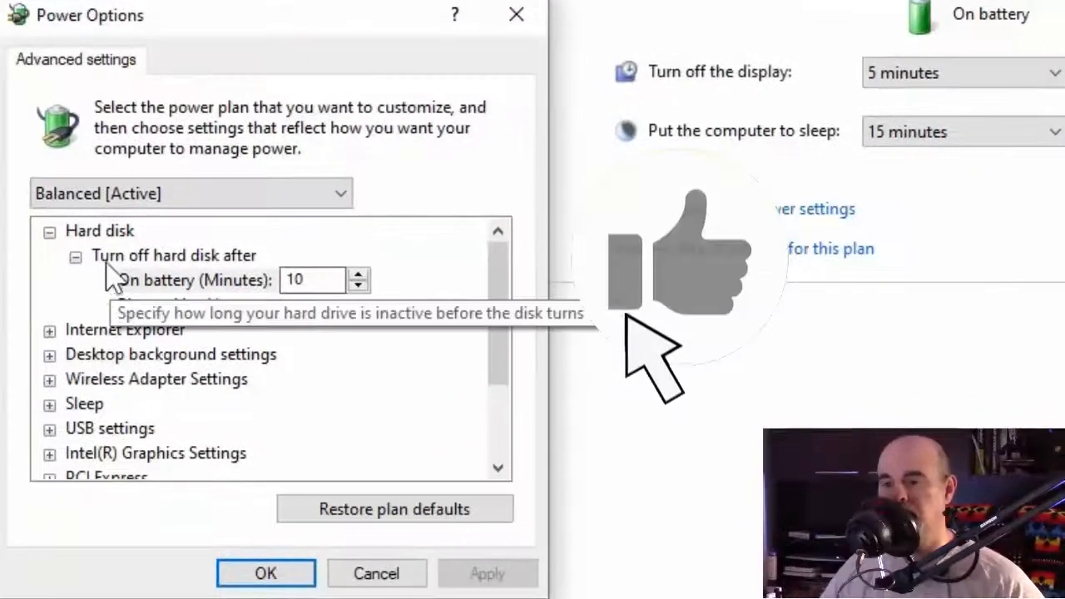
{"action": "left_click", "coordinate": [49, 232]}
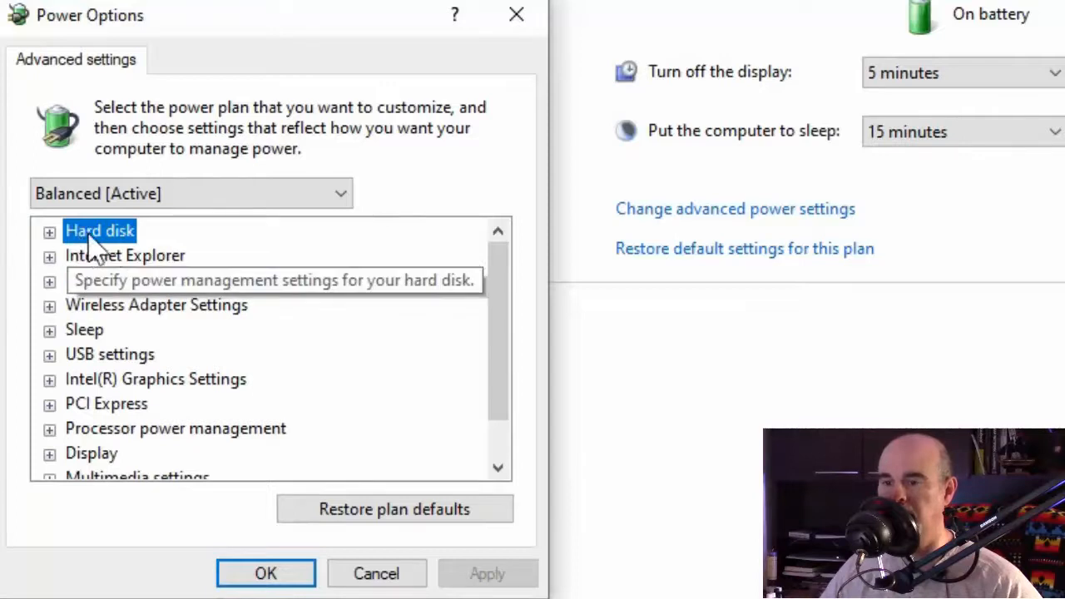
{"action": "left_click", "coordinate": [102, 333]}
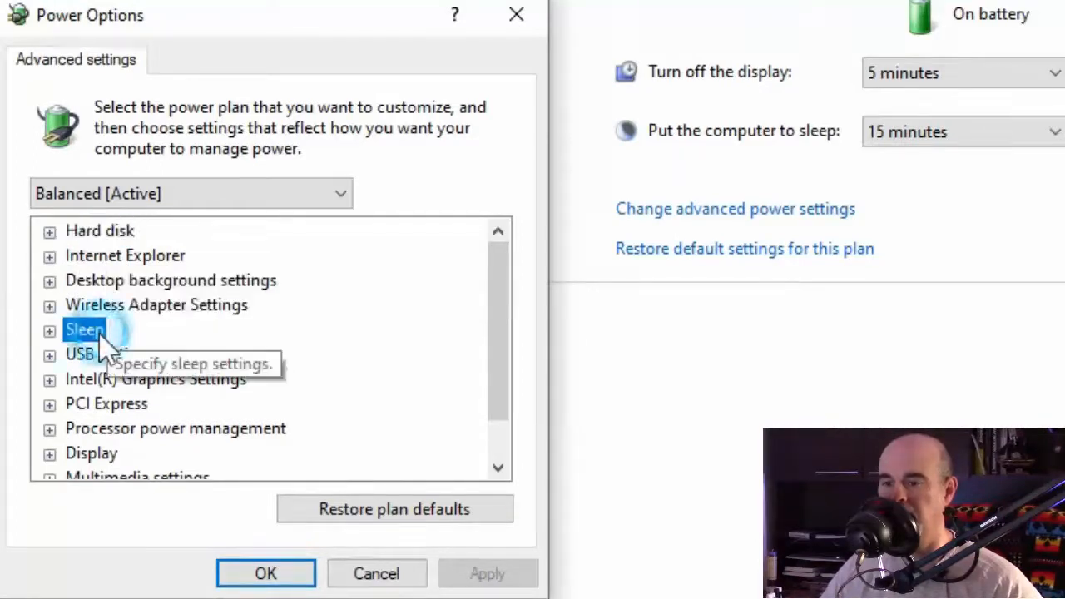
{"action": "left_click", "coordinate": [92, 454]}
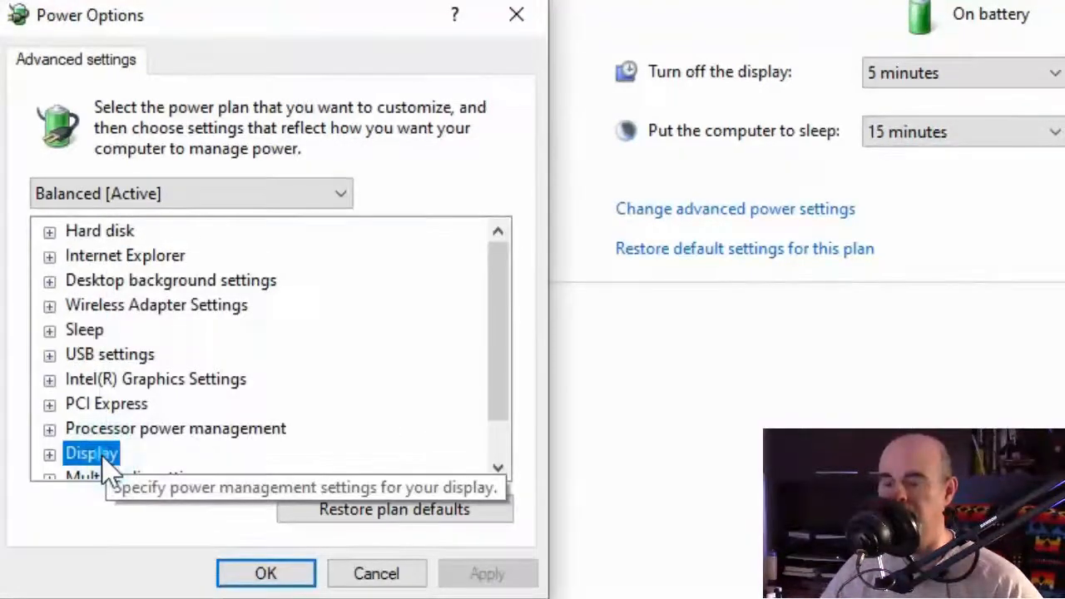
Set the Balanced plan's hard disk turn-off time to Never when plugged in, and collapse the hard disk settings.
{"action": "left_click", "coordinate": [49, 232]}
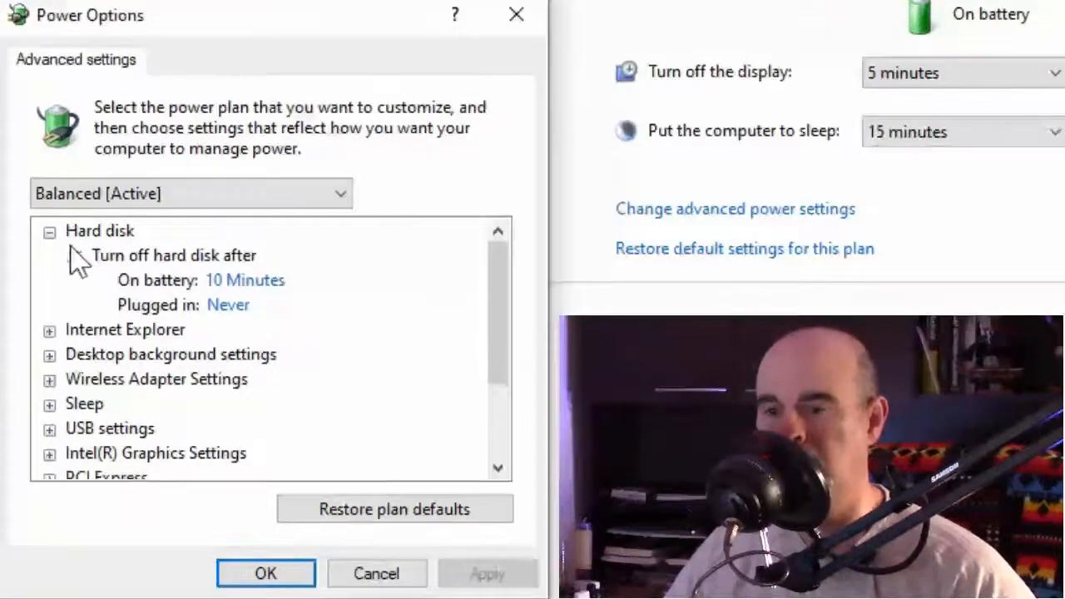
{"action": "left_click", "coordinate": [253, 308]}
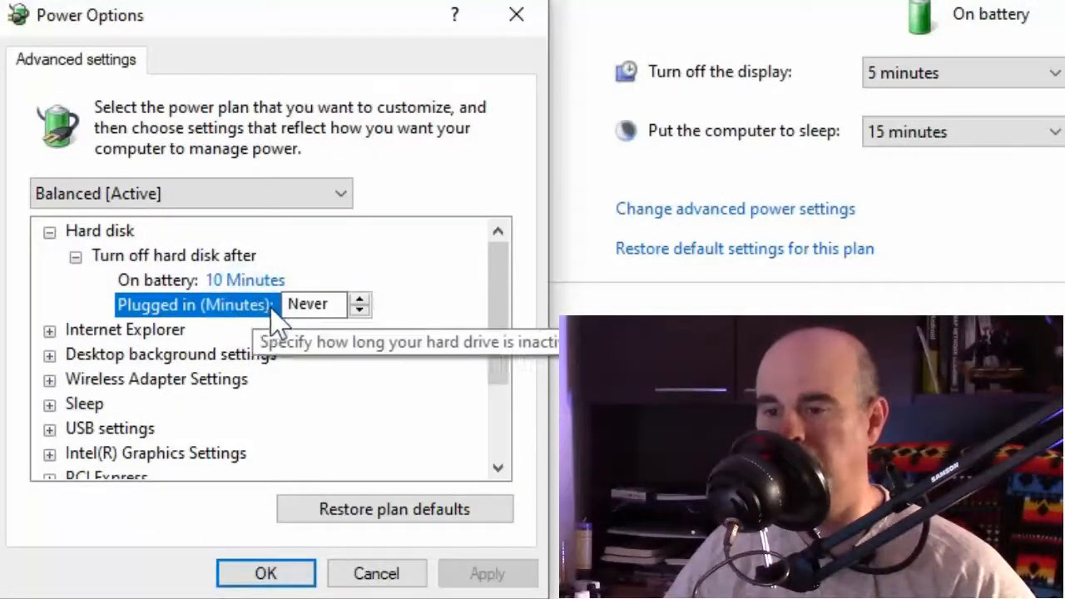
{"action": "left_click", "coordinate": [360, 303]}
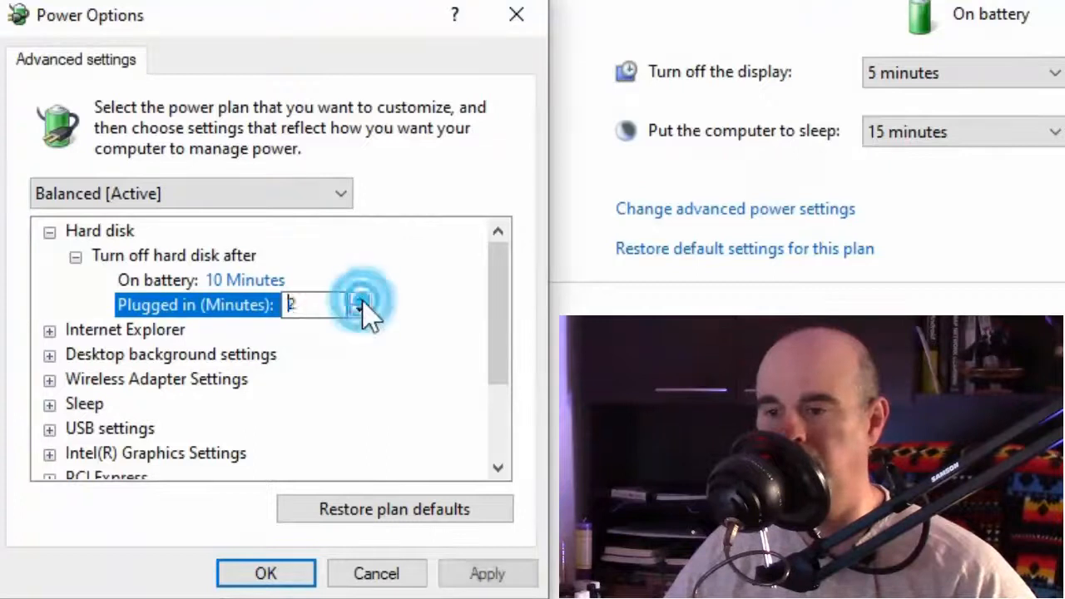
{"action": "type", "text": "0"}
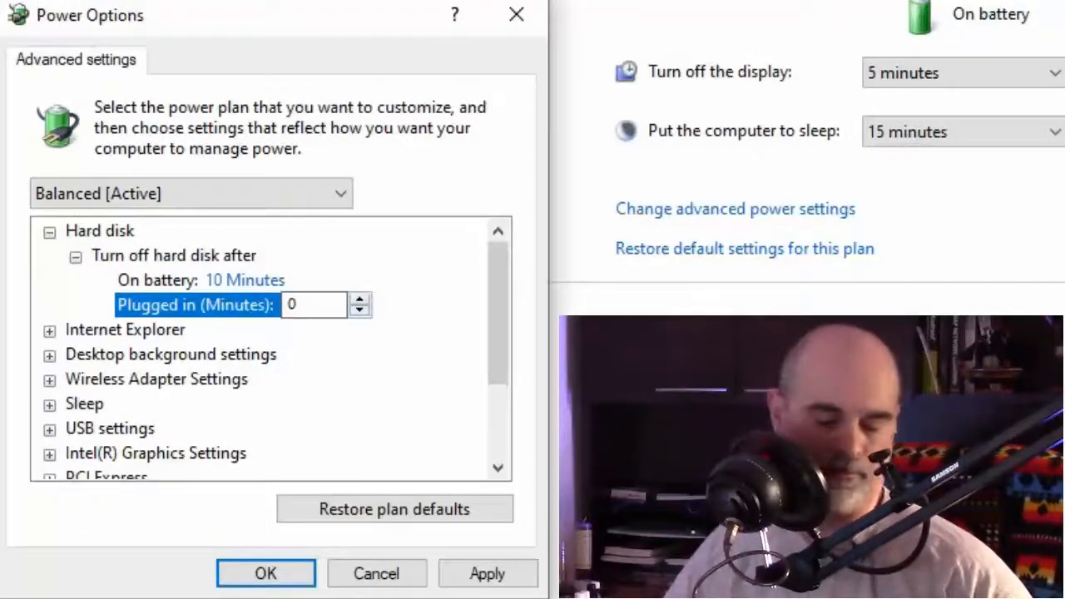
{"action": "key", "text": "Tab"}
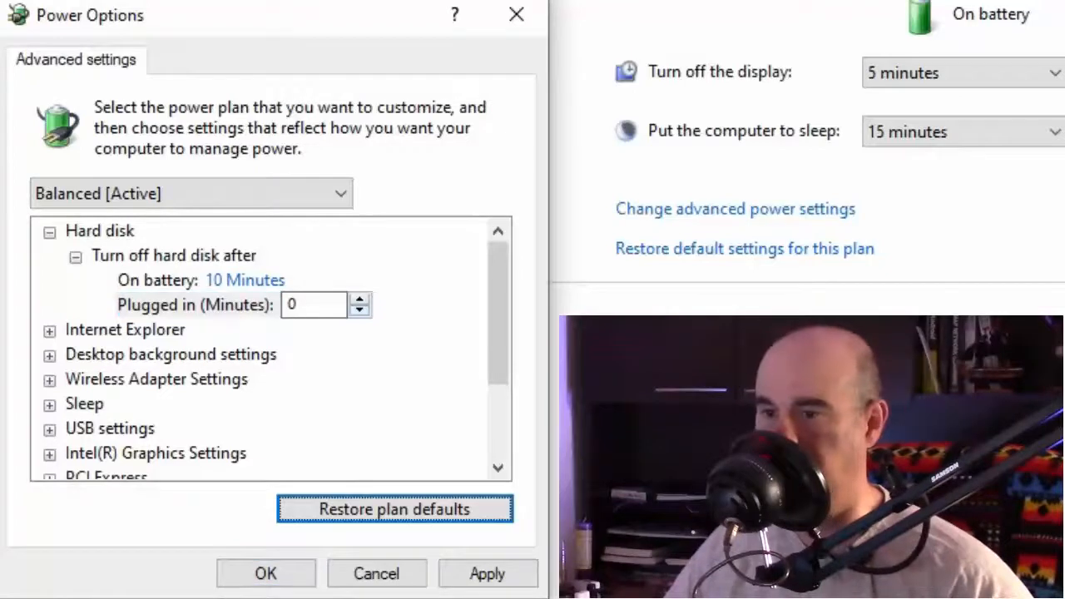
{"action": "left_click", "coordinate": [349, 273]}
{"action": "left_click", "coordinate": [146, 331]}
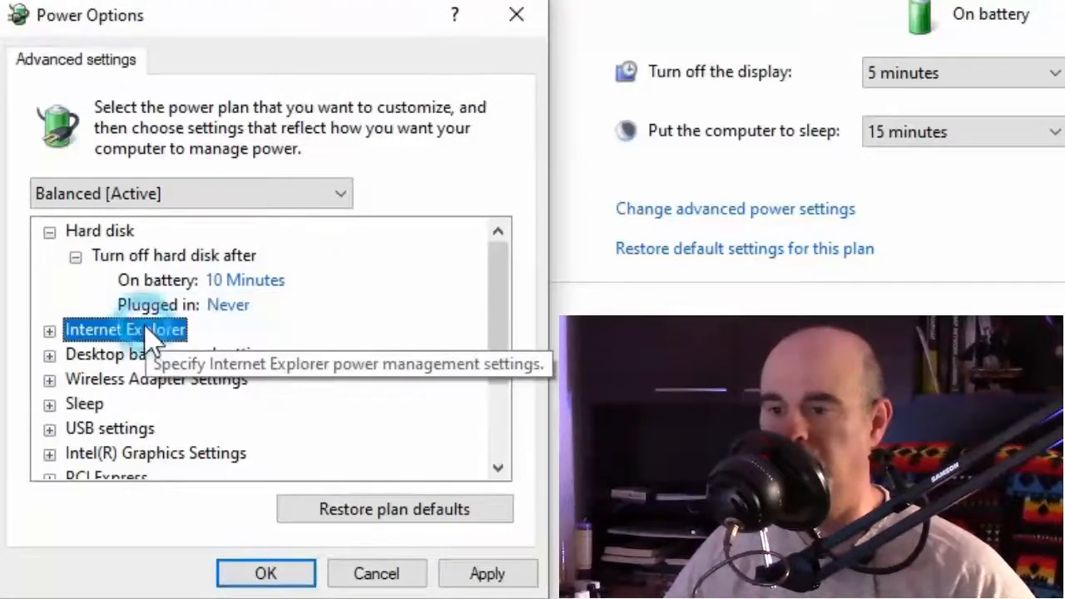
{"action": "left_click", "coordinate": [226, 307]}
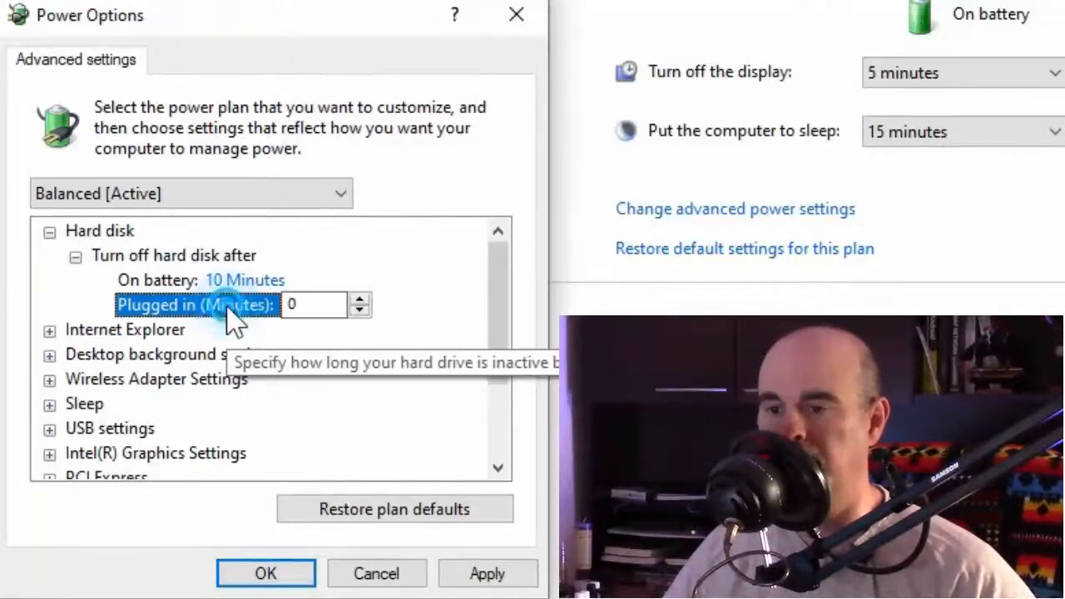
{"action": "left_click", "coordinate": [359, 301]}
{"action": "left_click", "coordinate": [359, 311]}
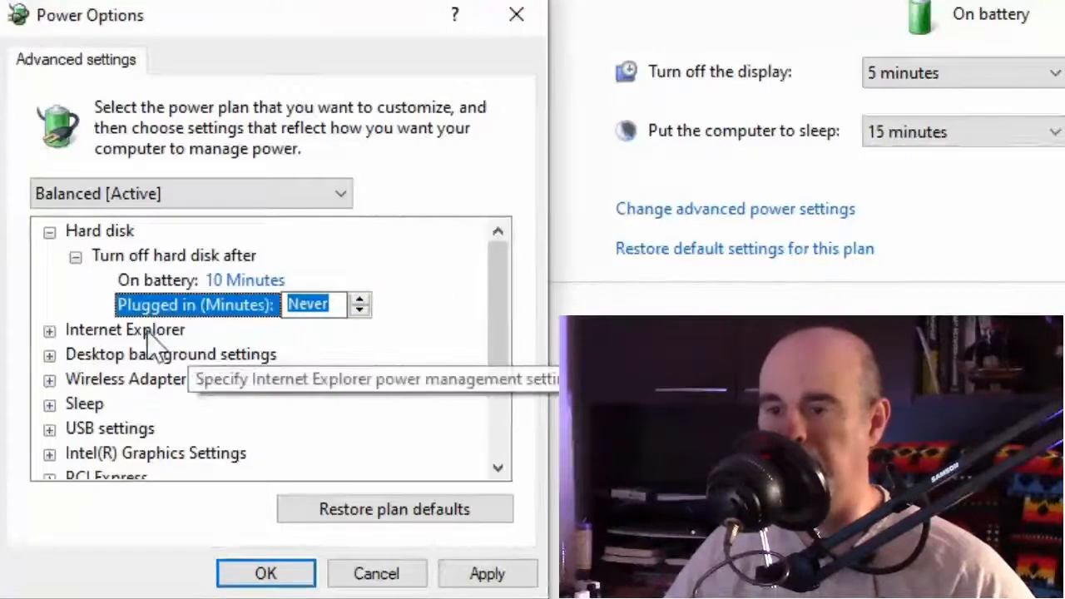
{"action": "left_click", "coordinate": [49, 232]}
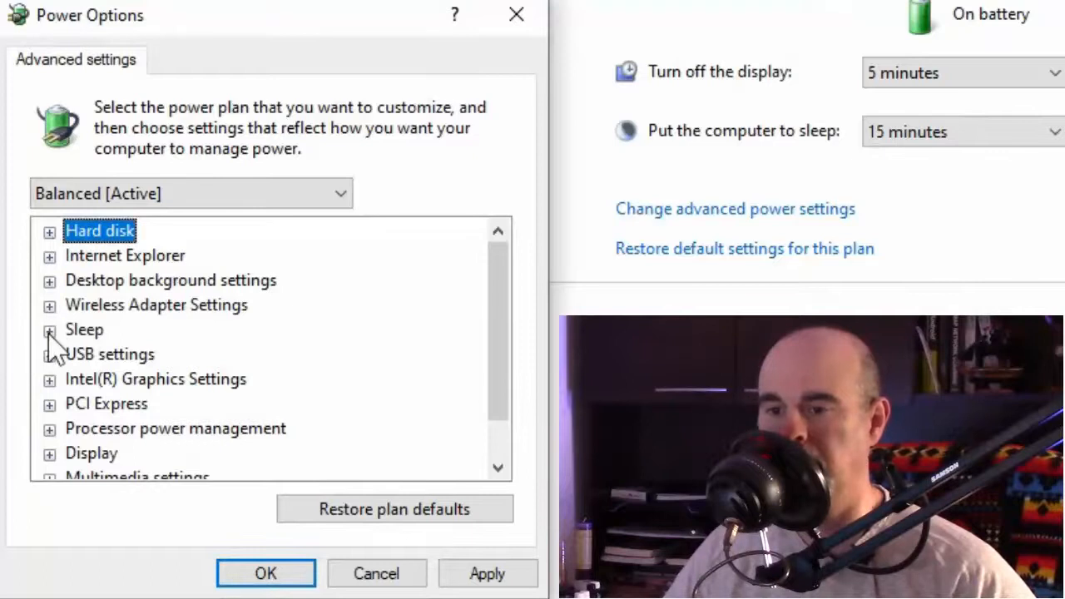
Examine the on-battery and plugged-in times for turning off the display, leaving them as they are.
{"action": "left_click", "coordinate": [49, 454]}
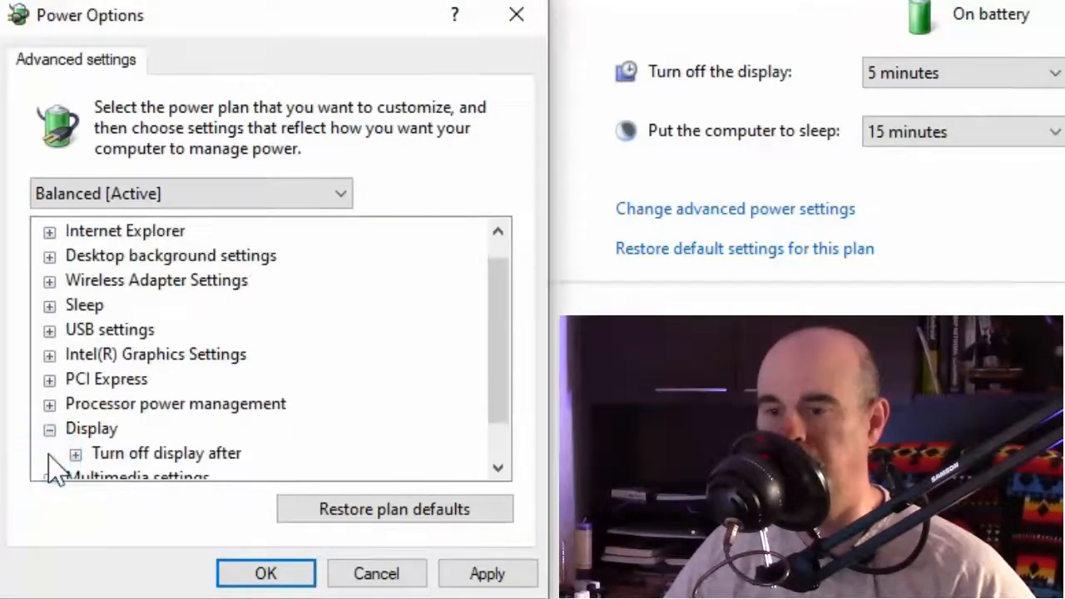
{"action": "scroll", "coordinate": [71, 450], "scroll_direction": "down", "scroll_amount": 1}
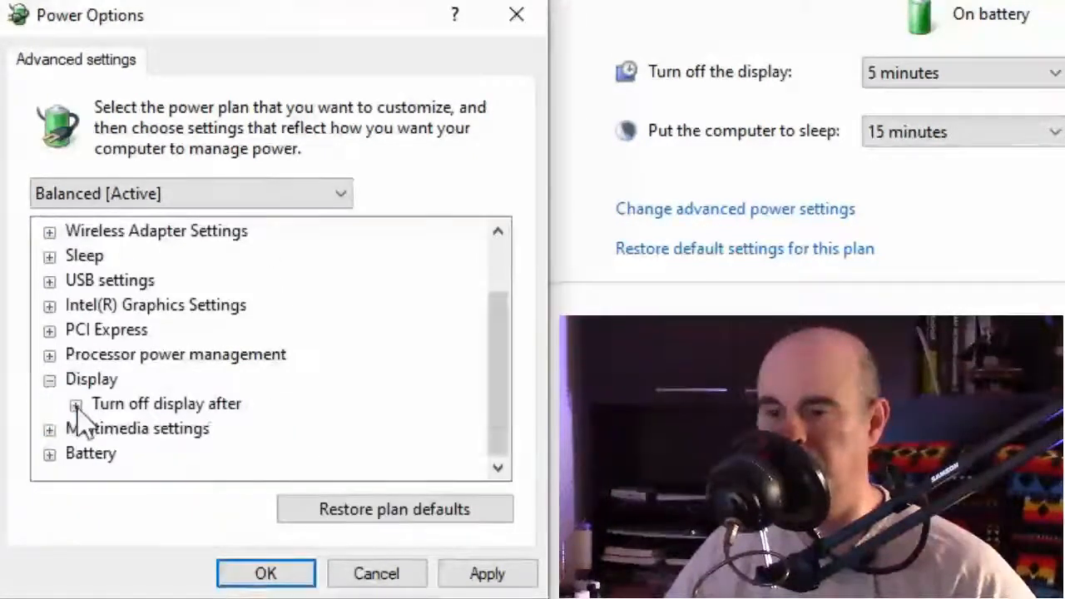
{"action": "left_click", "coordinate": [75, 406]}
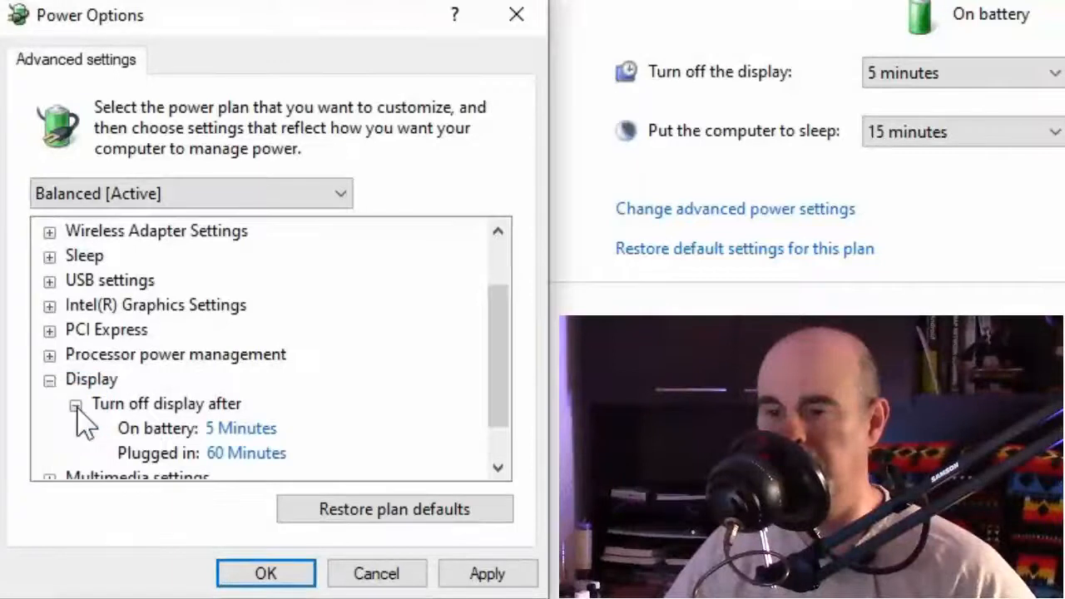
{"action": "left_click", "coordinate": [254, 436]}
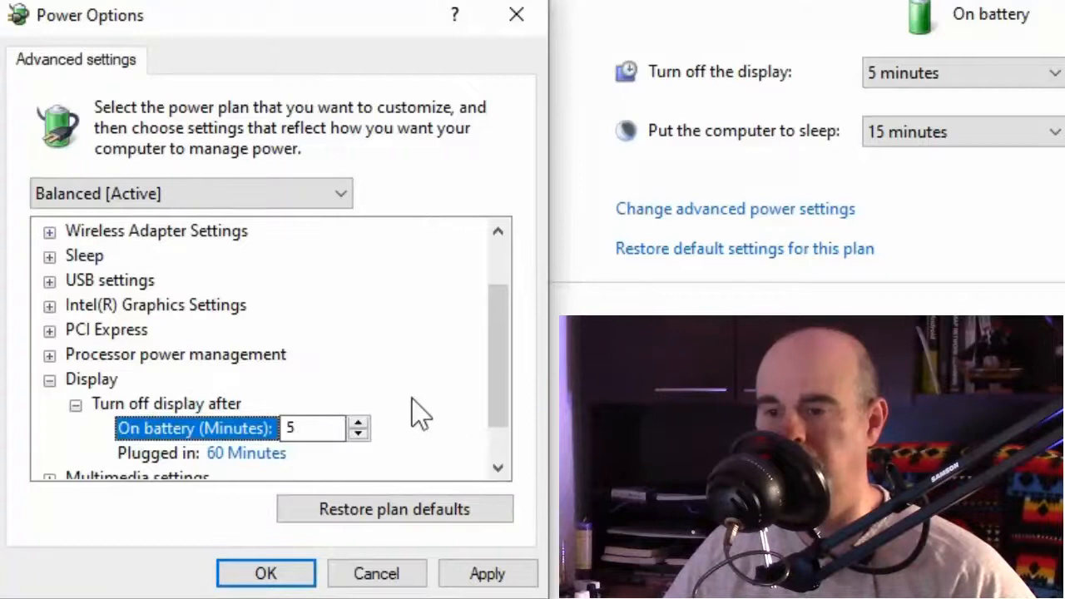
{"action": "left_click", "coordinate": [49, 380]}
{"action": "scroll", "coordinate": [163, 407], "scroll_direction": "up", "scroll_amount": 1}
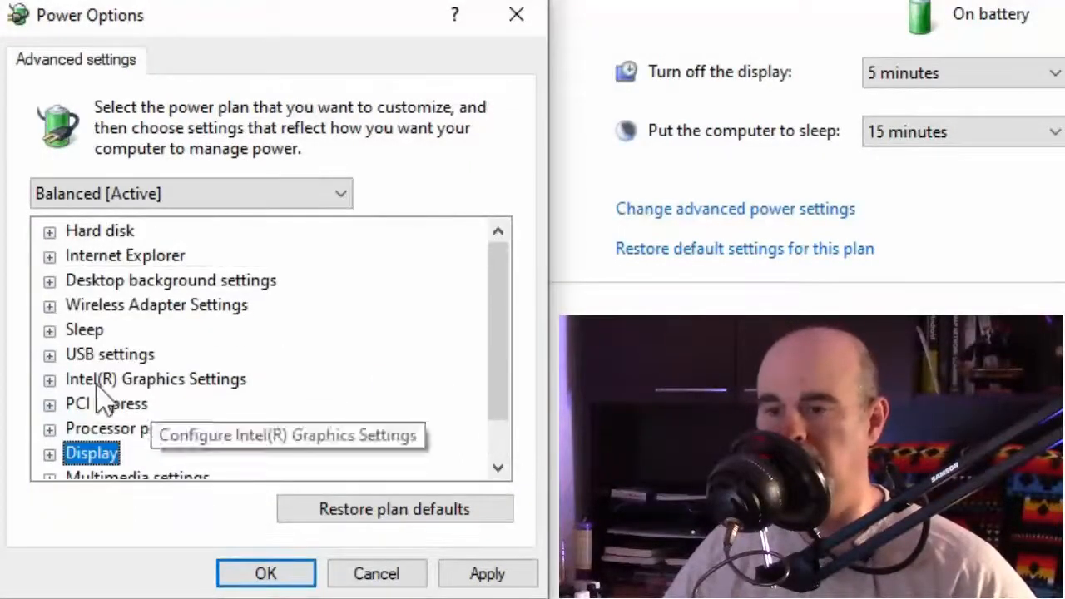
Examine the sleep timeout, hybrid sleep and hibernate settings for both battery and plugged-in use.
{"action": "left_click", "coordinate": [49, 331]}
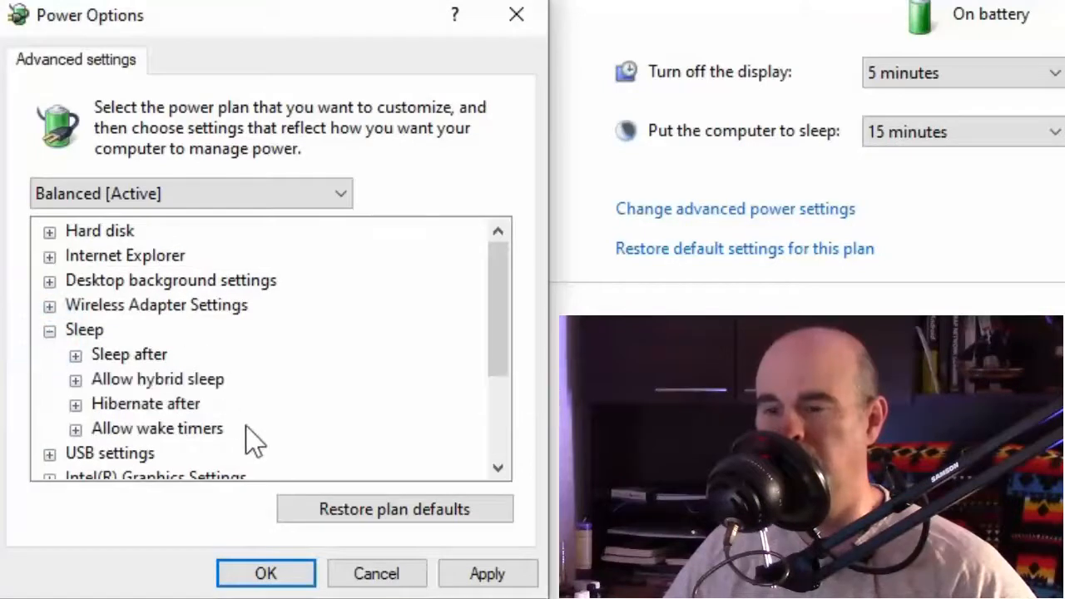
{"action": "left_click", "coordinate": [76, 356]}
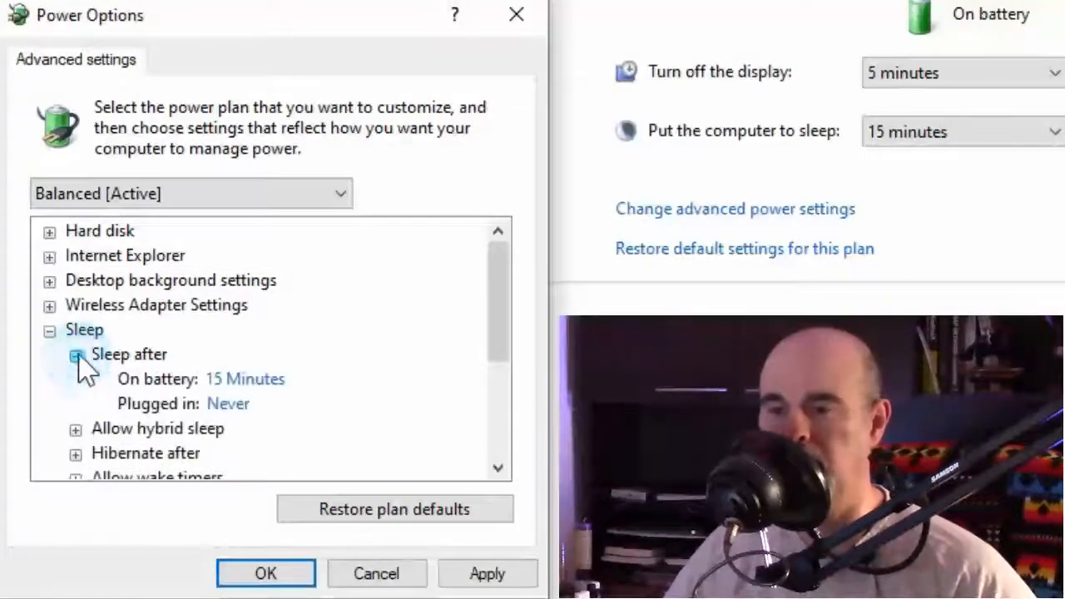
{"action": "left_click", "coordinate": [76, 430]}
{"action": "scroll", "coordinate": [82, 430], "scroll_direction": "down", "scroll_amount": 1}
{"action": "left_click", "coordinate": [76, 405]}
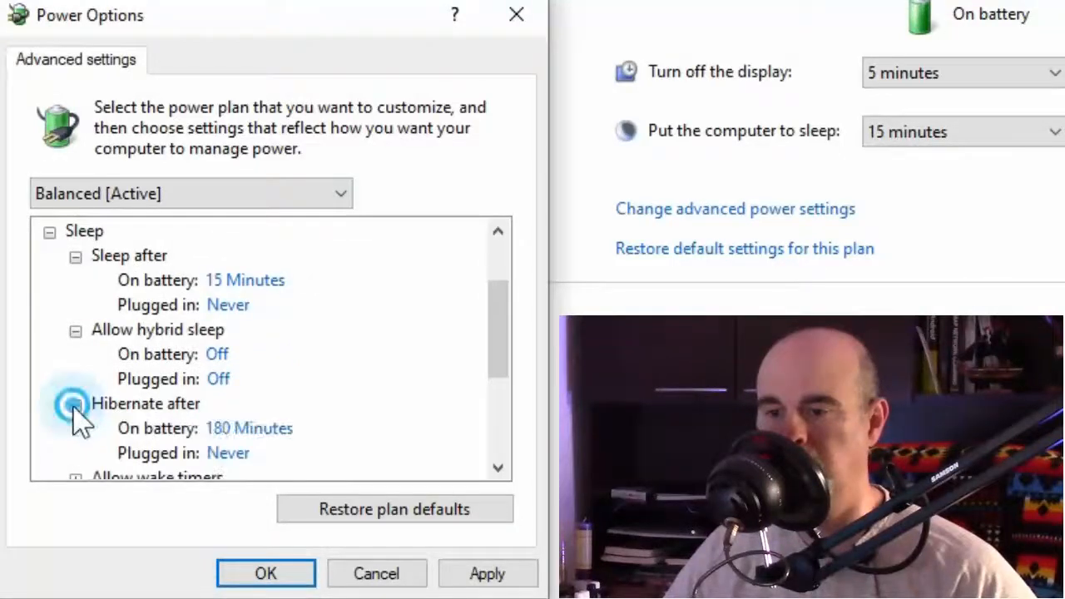
{"action": "left_click", "coordinate": [502, 358]}
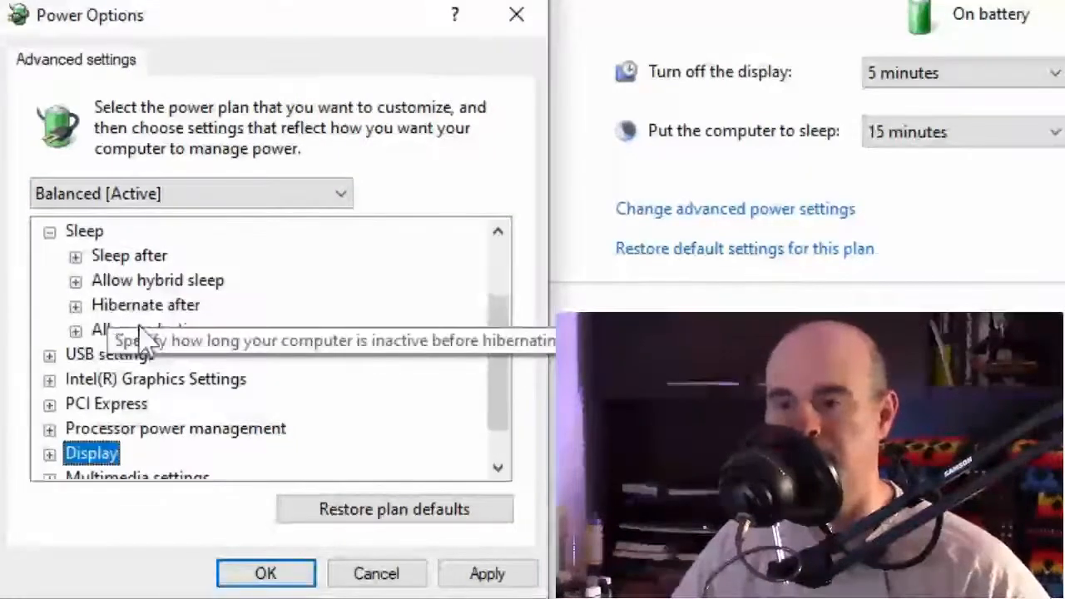
Review the wake timer options for battery use without changing the selection, and collapse the sleep settings.
{"action": "left_click", "coordinate": [75, 331]}
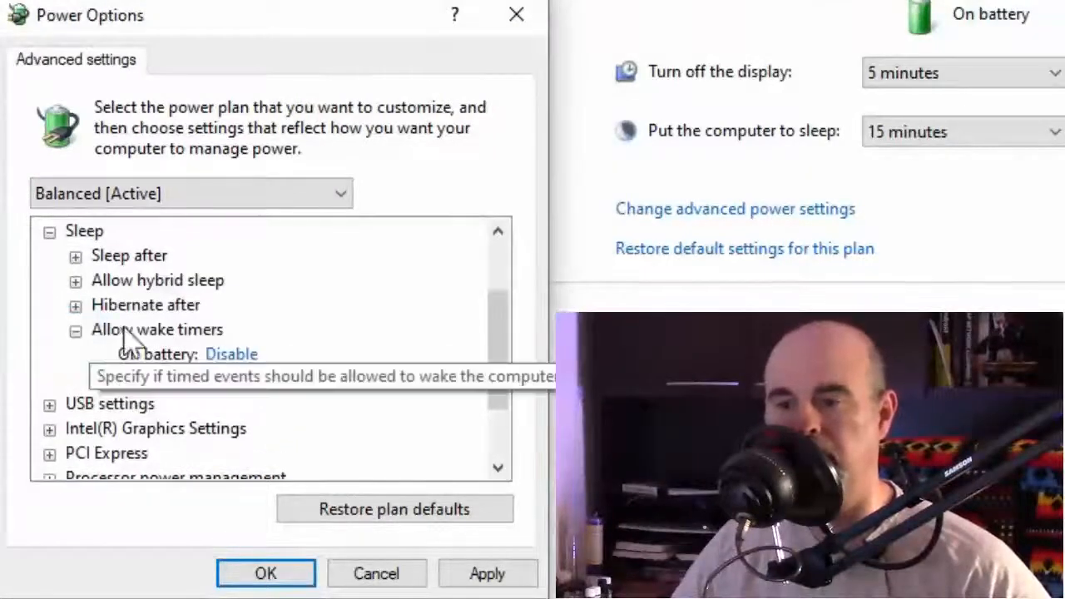
{"action": "left_click", "coordinate": [239, 356]}
{"action": "left_click", "coordinate": [240, 357]}
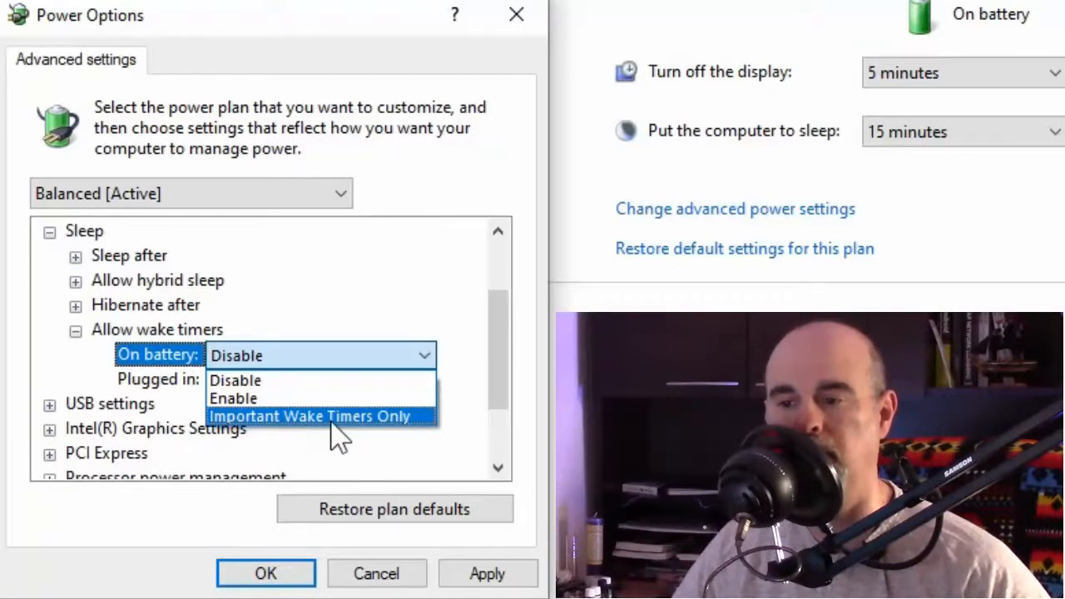
{"action": "left_click", "coordinate": [483, 333]}
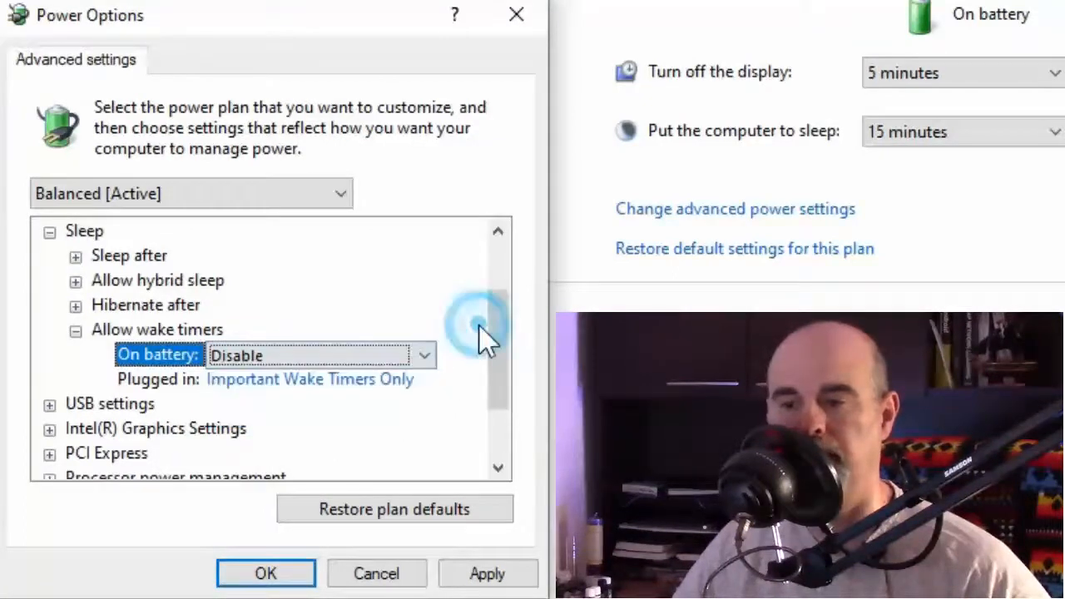
{"action": "left_click", "coordinate": [75, 330]}
{"action": "left_click", "coordinate": [50, 234]}
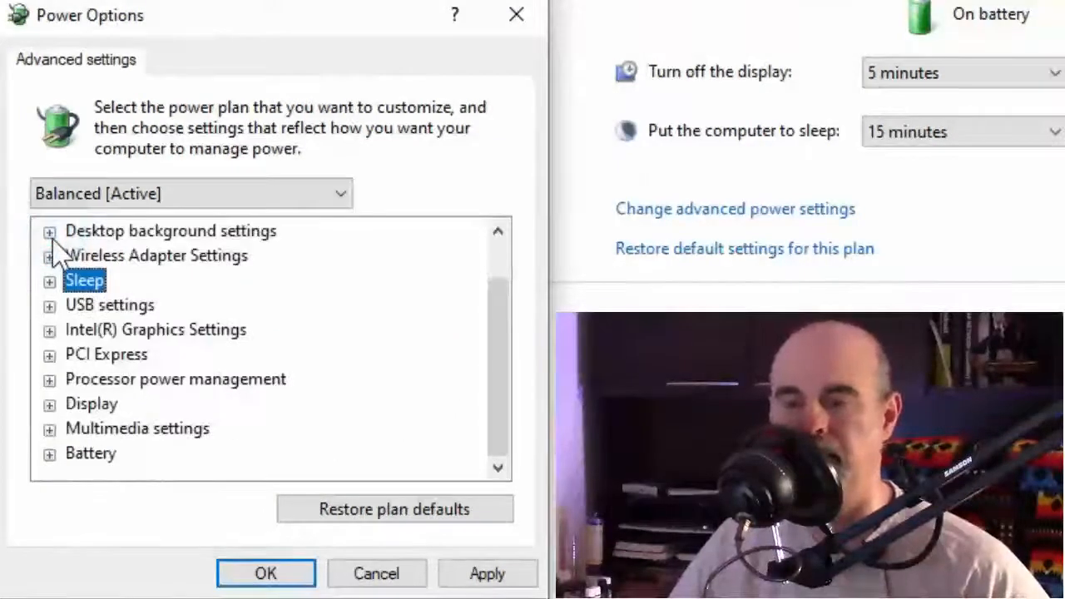
{"action": "scroll", "coordinate": [53, 242], "scroll_direction": "up", "scroll_amount": 1}
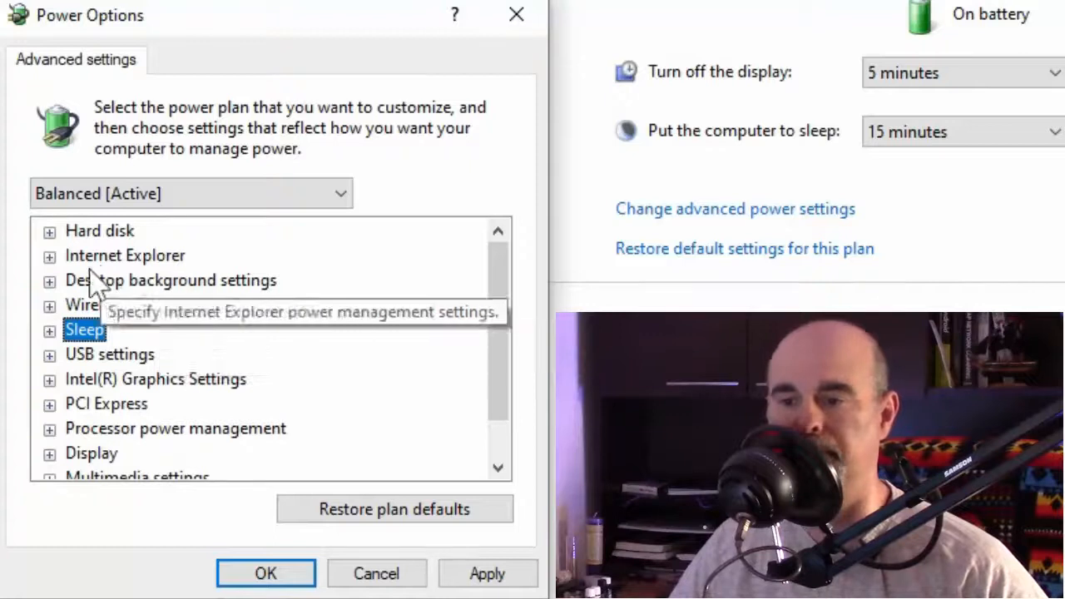
Examine the JavaScript Timer Frequency options for Internet Explorer on battery.
{"action": "left_click", "coordinate": [50, 256]}
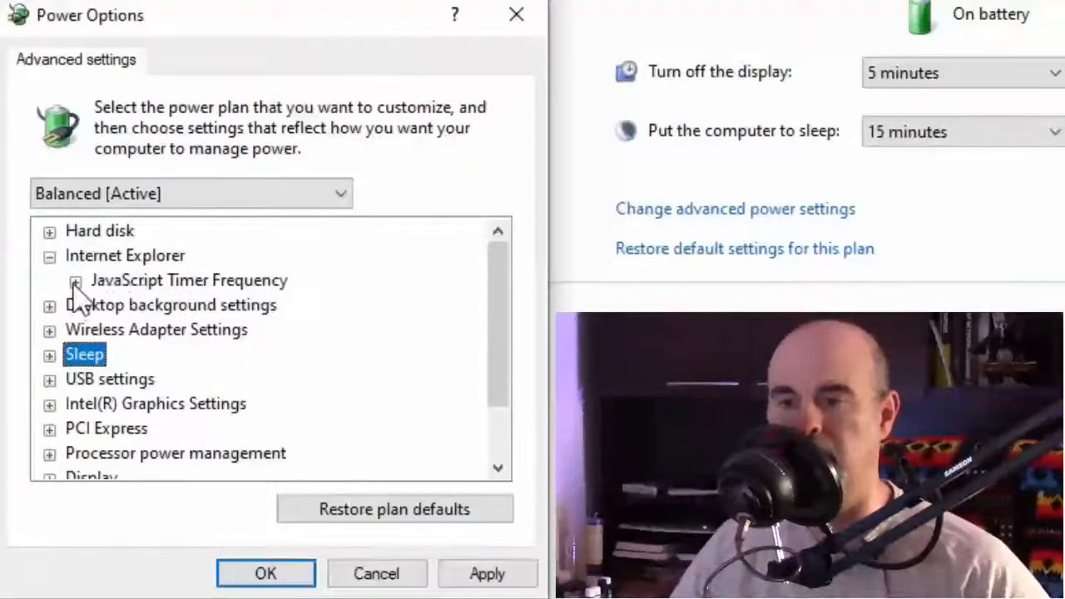
{"action": "left_click", "coordinate": [75, 281]}
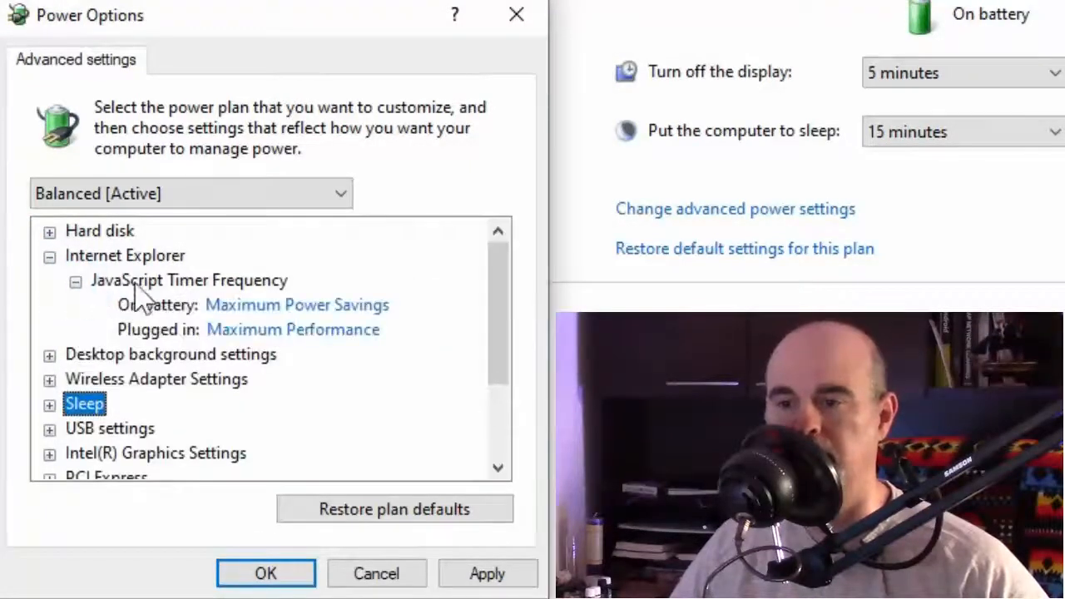
{"action": "left_click", "coordinate": [273, 307]}
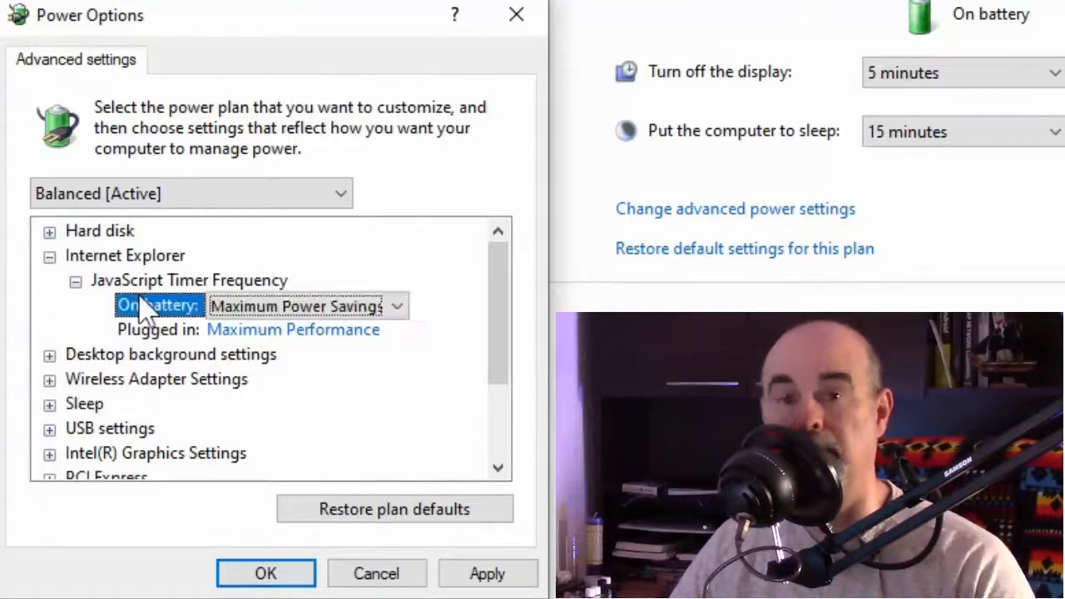
{"action": "left_click", "coordinate": [379, 307]}
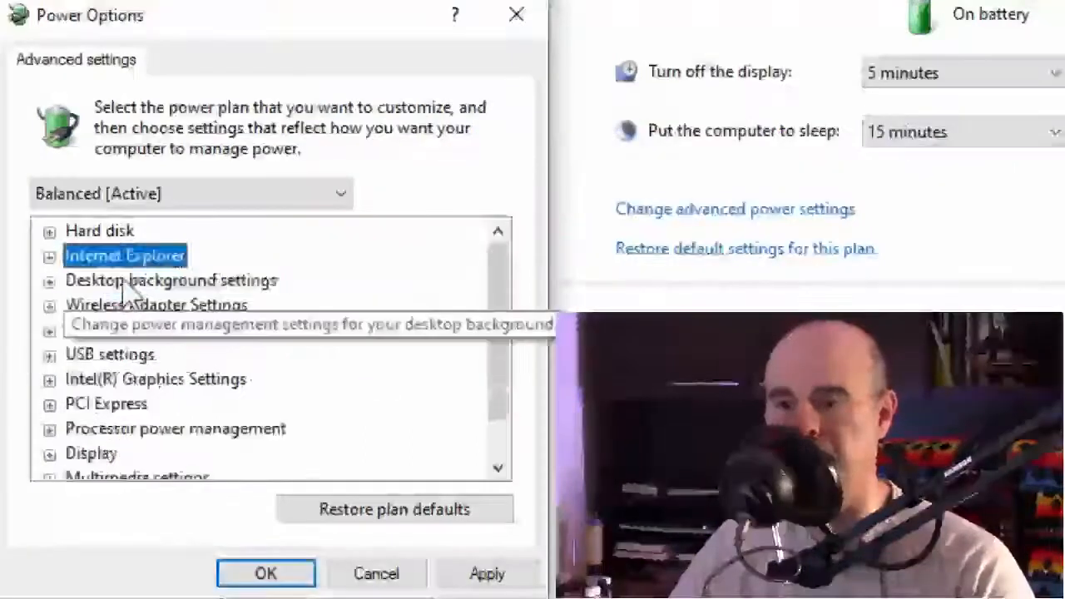
Review the on-battery slide show options for the desktop background, and collapse the desktop background settings.
{"action": "left_click", "coordinate": [127, 282]}
{"action": "left_click", "coordinate": [48, 283]}
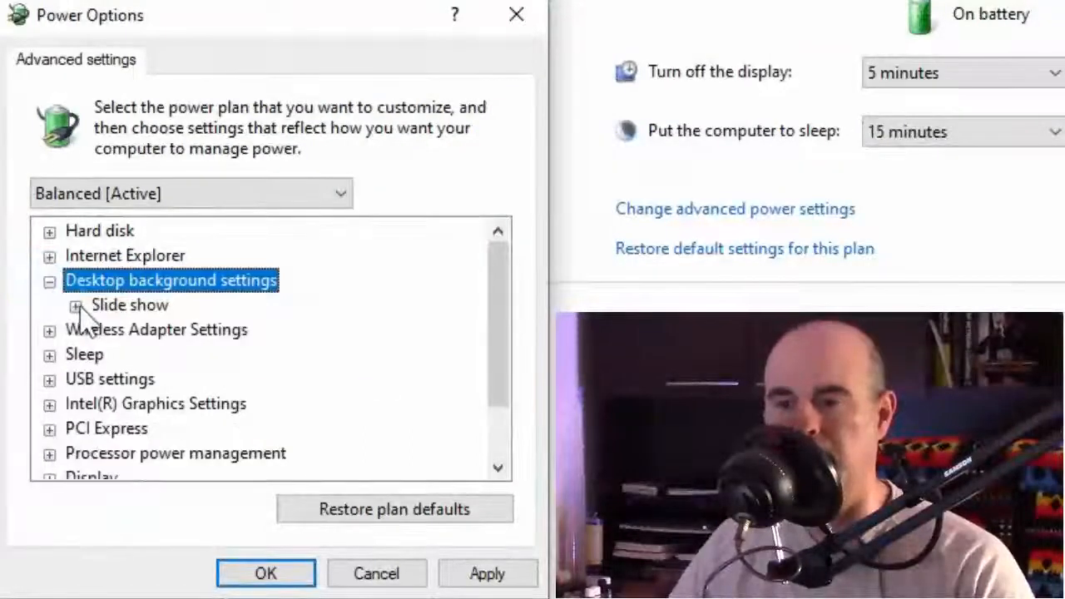
{"action": "left_click", "coordinate": [75, 305]}
{"action": "left_click", "coordinate": [221, 330]}
{"action": "left_click", "coordinate": [293, 332]}
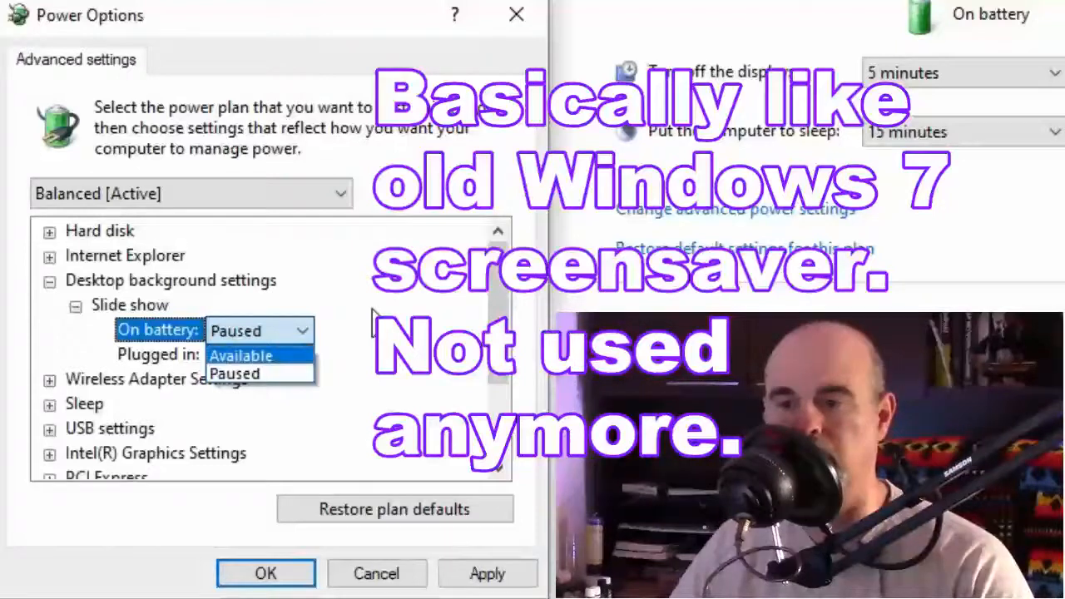
{"action": "left_click", "coordinate": [50, 281]}
Review the wireless adapter's on-battery power saving mode options, and collapse the wireless adapter settings.
{"action": "left_click", "coordinate": [49, 306]}
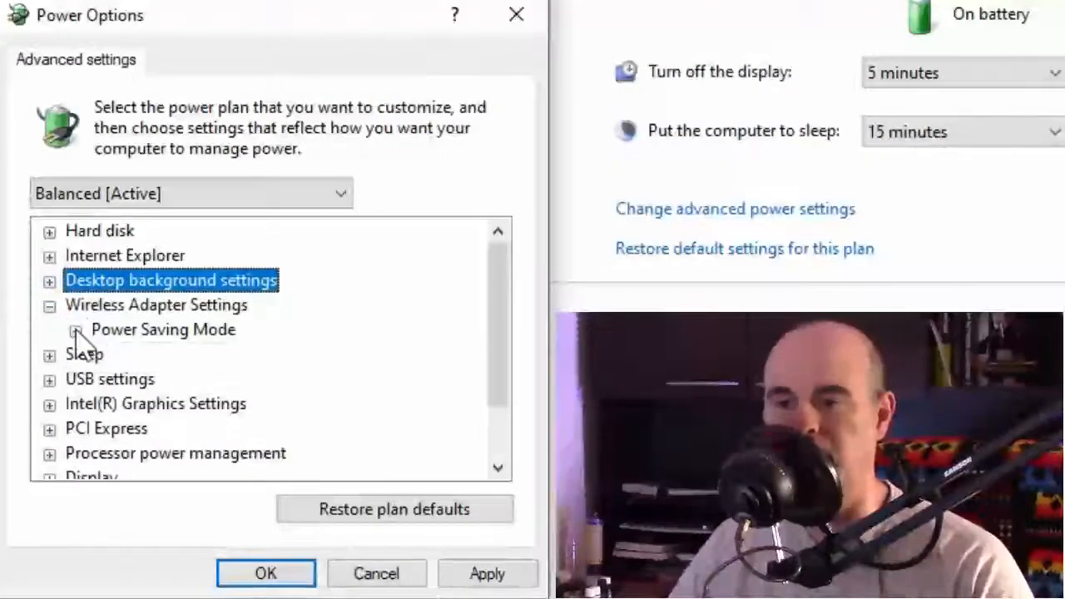
{"action": "left_click", "coordinate": [75, 332]}
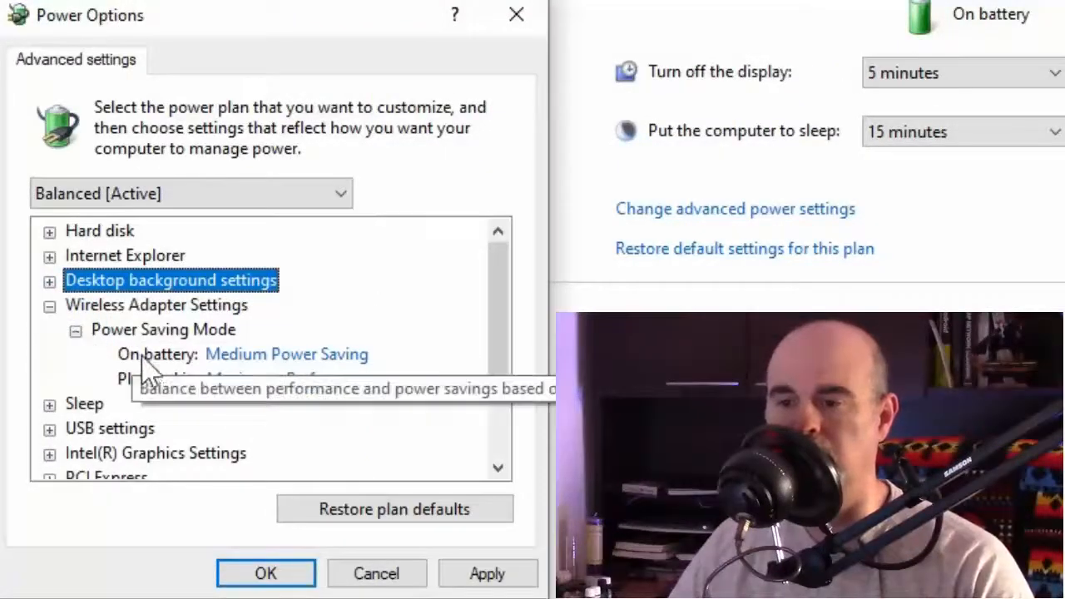
{"action": "left_click", "coordinate": [265, 355]}
{"action": "left_click", "coordinate": [265, 356]}
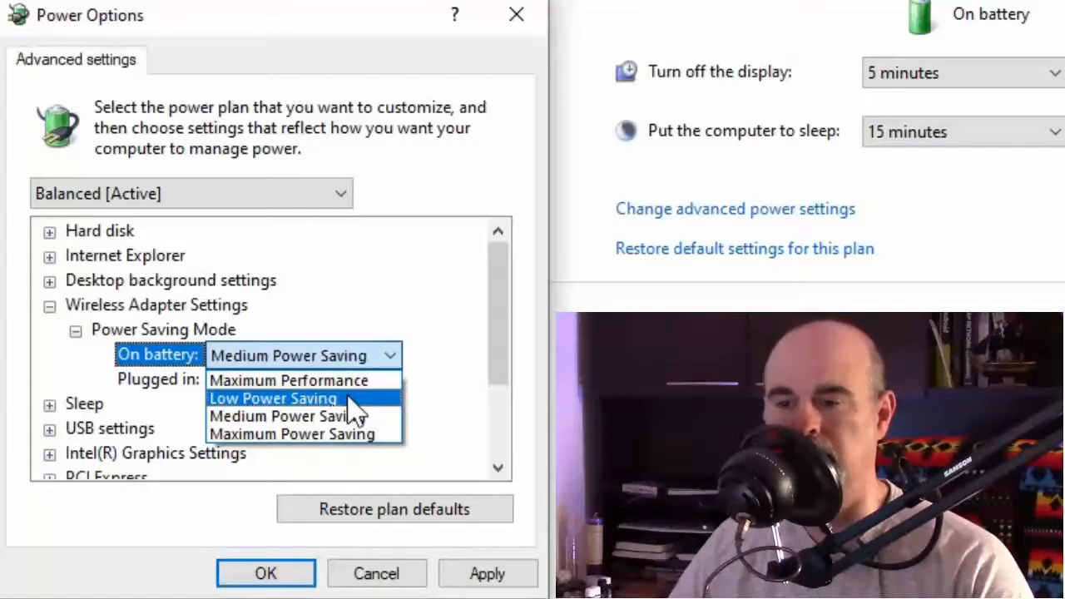
{"action": "left_click", "coordinate": [432, 374]}
{"action": "left_click", "coordinate": [49, 306]}
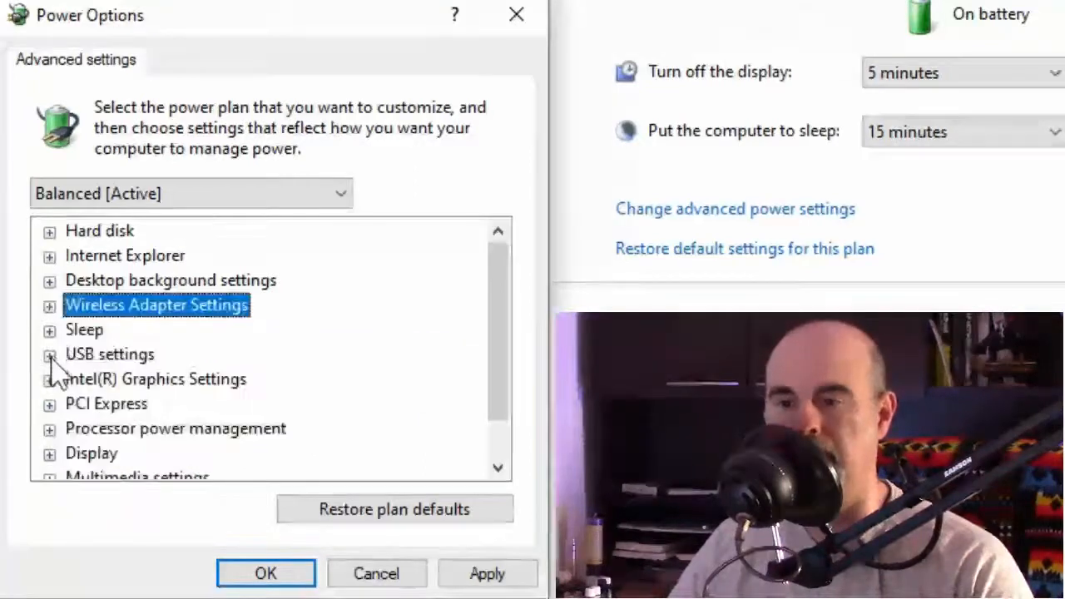
Review the USB selective suspend options for battery use, and collapse the USB settings.
{"action": "left_click", "coordinate": [50, 354]}
{"action": "left_click", "coordinate": [75, 380]}
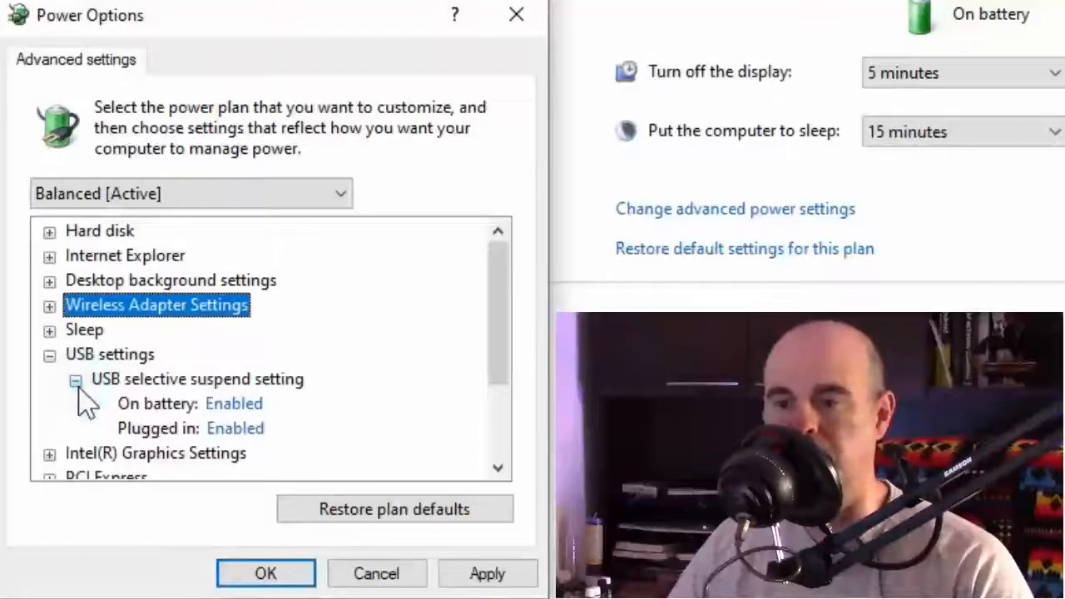
{"action": "left_click", "coordinate": [230, 407]}
{"action": "left_click", "coordinate": [243, 408]}
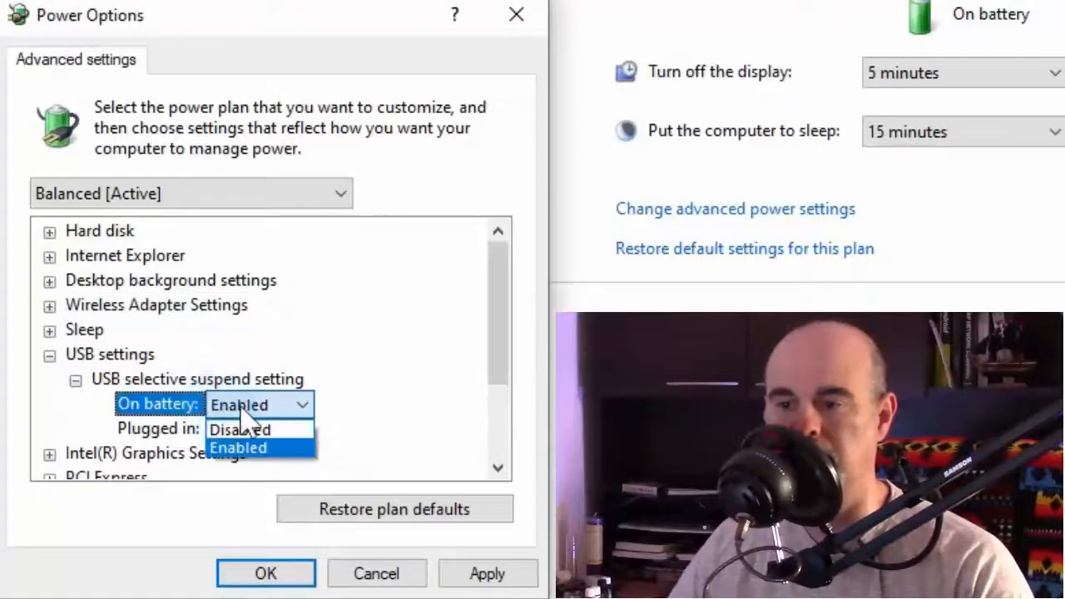
{"action": "left_click", "coordinate": [397, 401]}
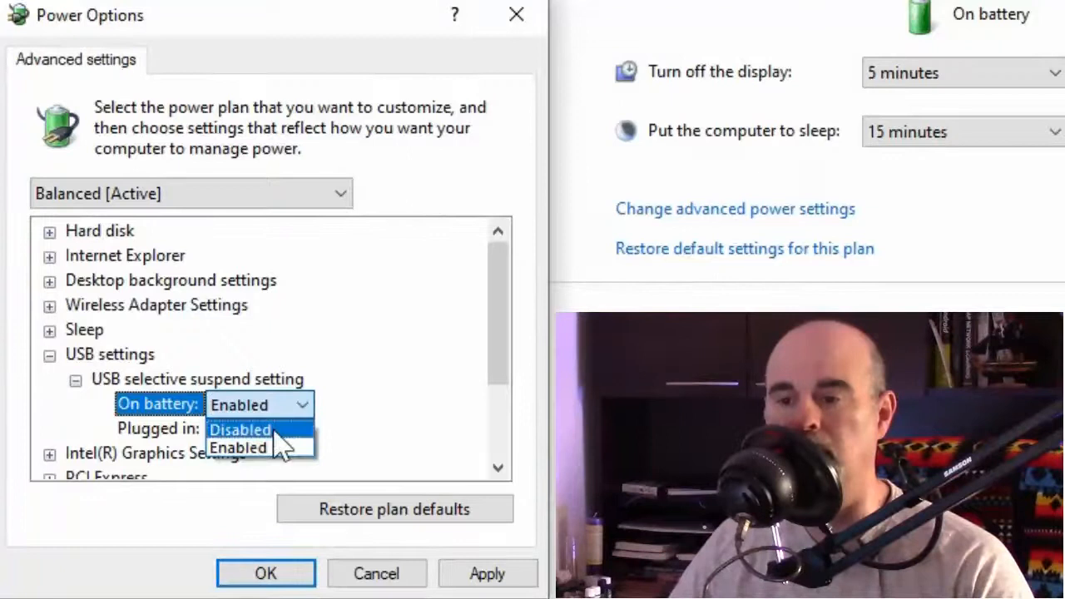
{"action": "left_click", "coordinate": [399, 412]}
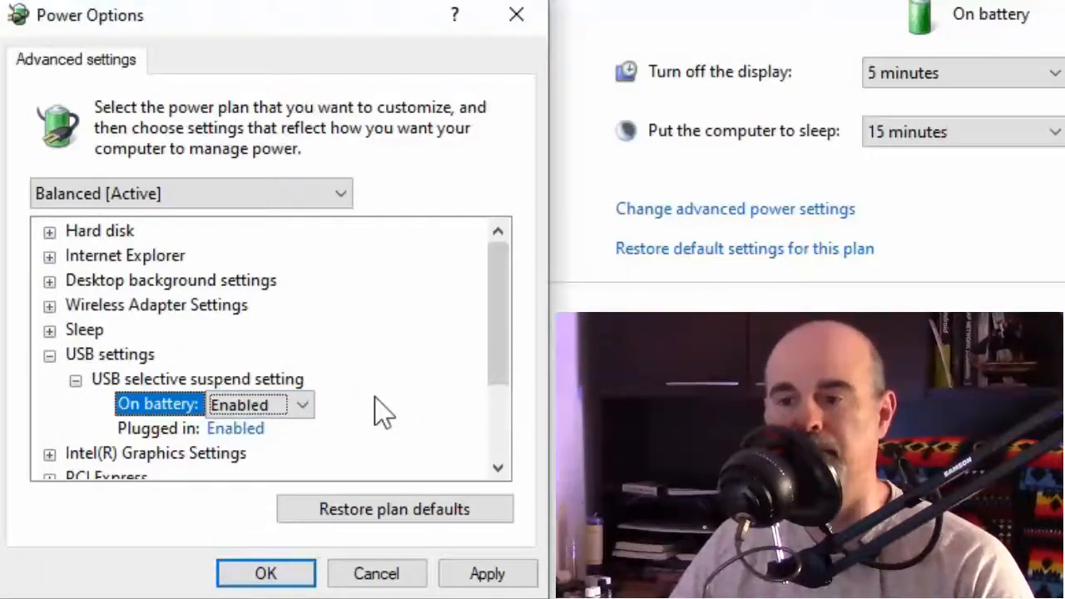
{"action": "left_click", "coordinate": [49, 354]}
Review the Intel(R) Graphics Power Plan options for battery use, and collapse the Intel graphics settings.
{"action": "left_click", "coordinate": [49, 378]}
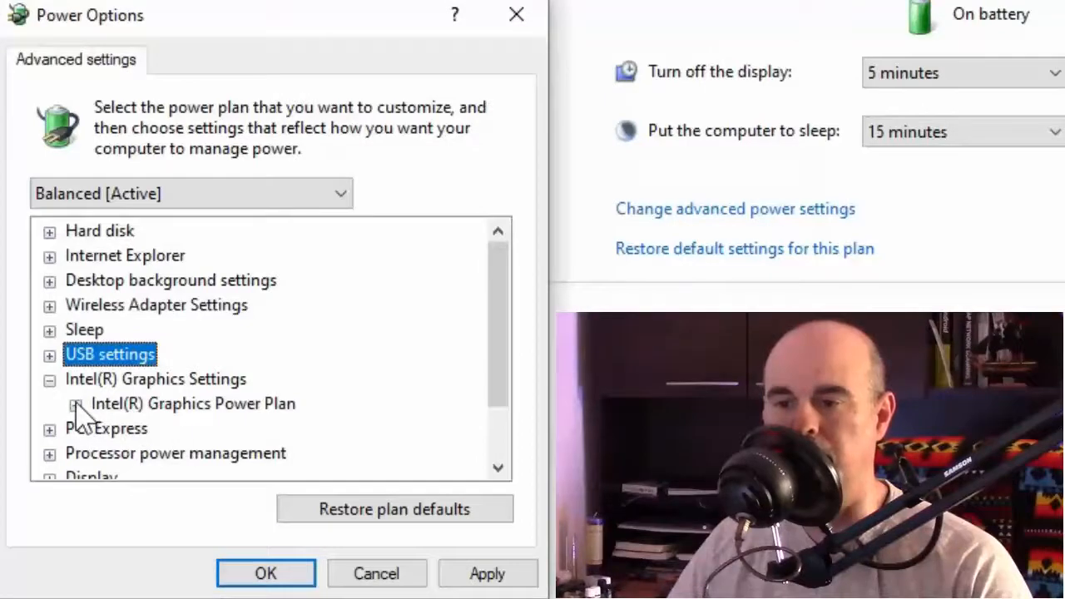
{"action": "left_click", "coordinate": [75, 405]}
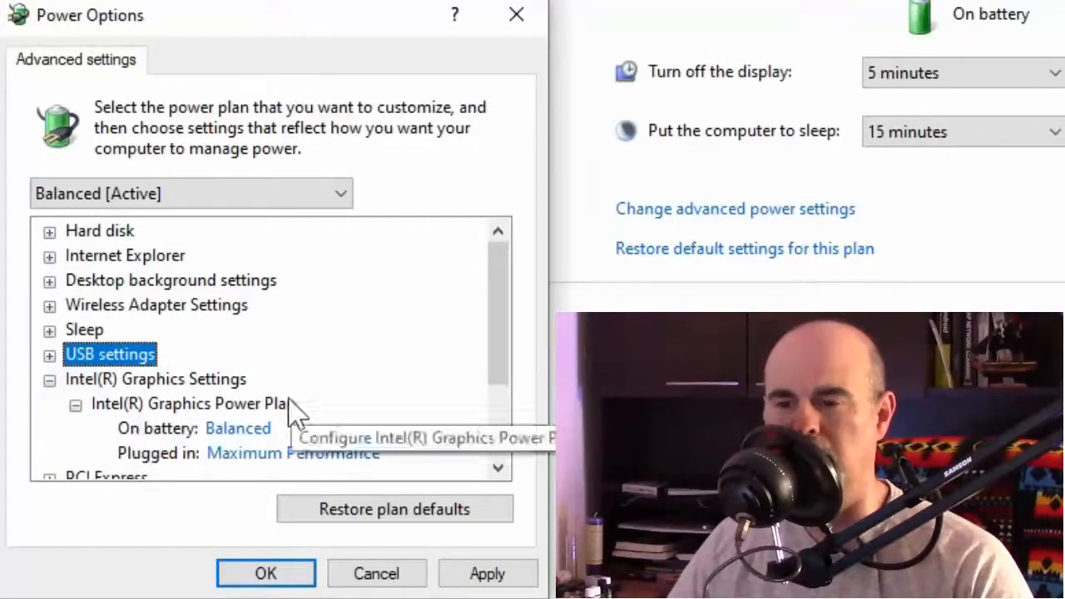
{"action": "scroll", "coordinate": [296, 408], "scroll_direction": "down", "scroll_amount": 1}
{"action": "left_click", "coordinate": [248, 358]}
{"action": "left_click", "coordinate": [339, 357]}
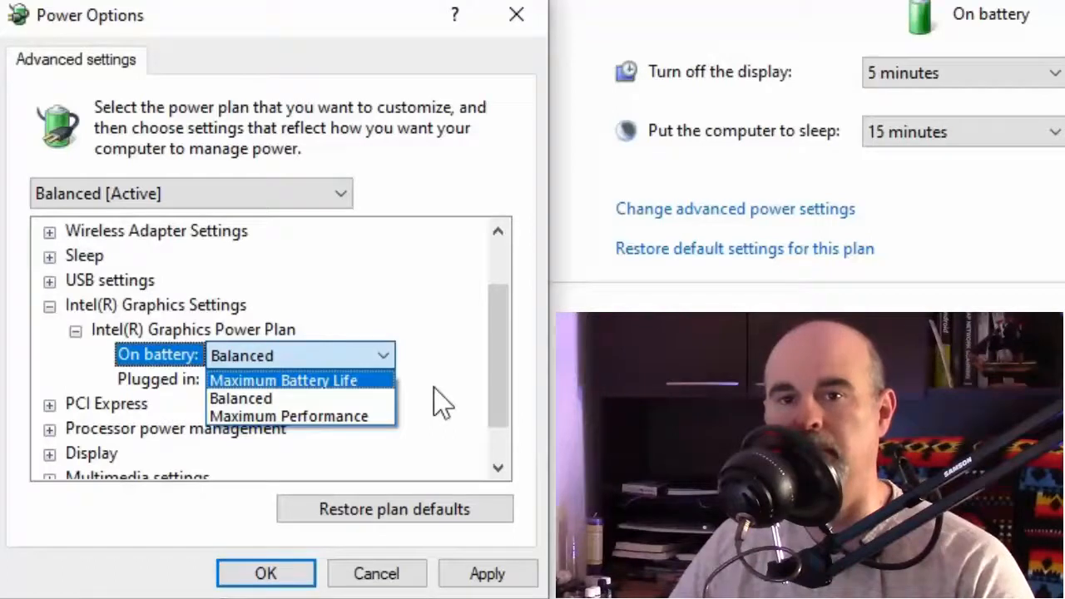
{"action": "left_click", "coordinate": [49, 305]}
Review the PCI Express Link State Power Management options for battery use, and collapse the PCI Express settings.
{"action": "left_click", "coordinate": [49, 355]}
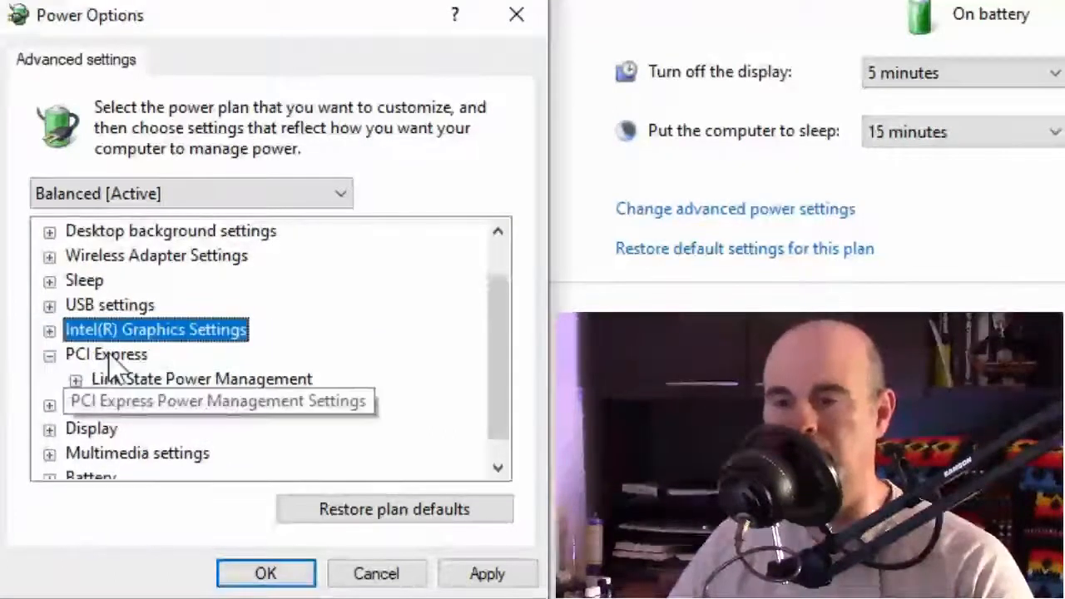
{"action": "left_click", "coordinate": [75, 381]}
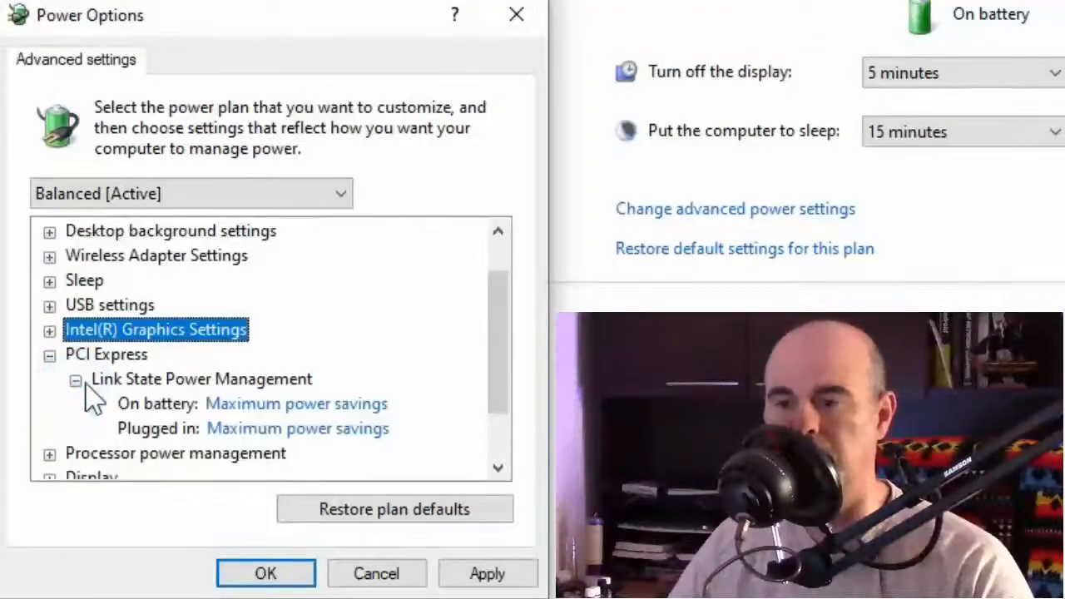
{"action": "left_click", "coordinate": [286, 407]}
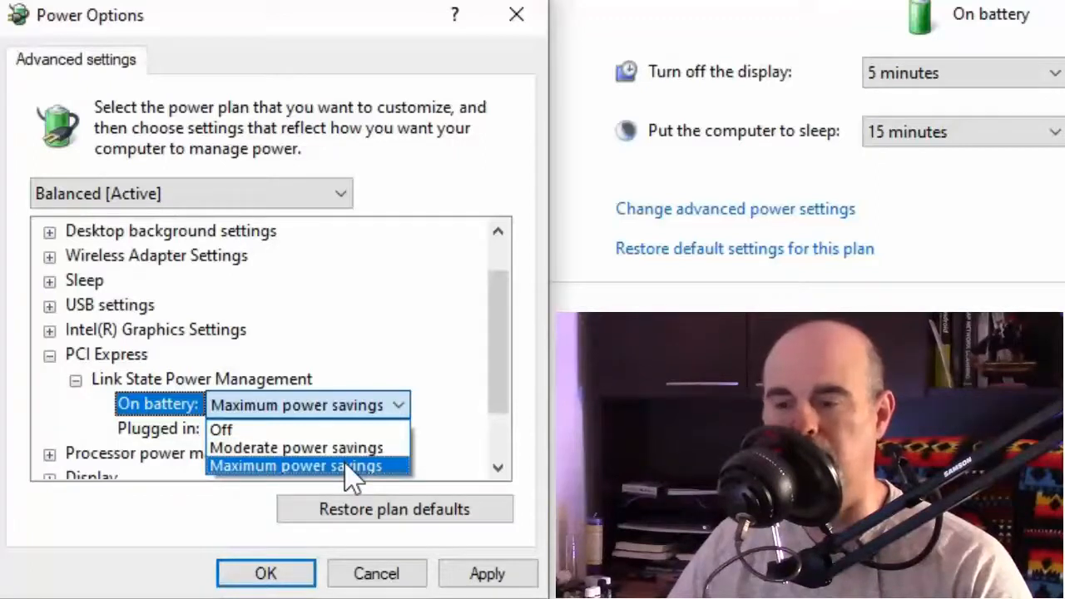
{"action": "left_click", "coordinate": [262, 412]}
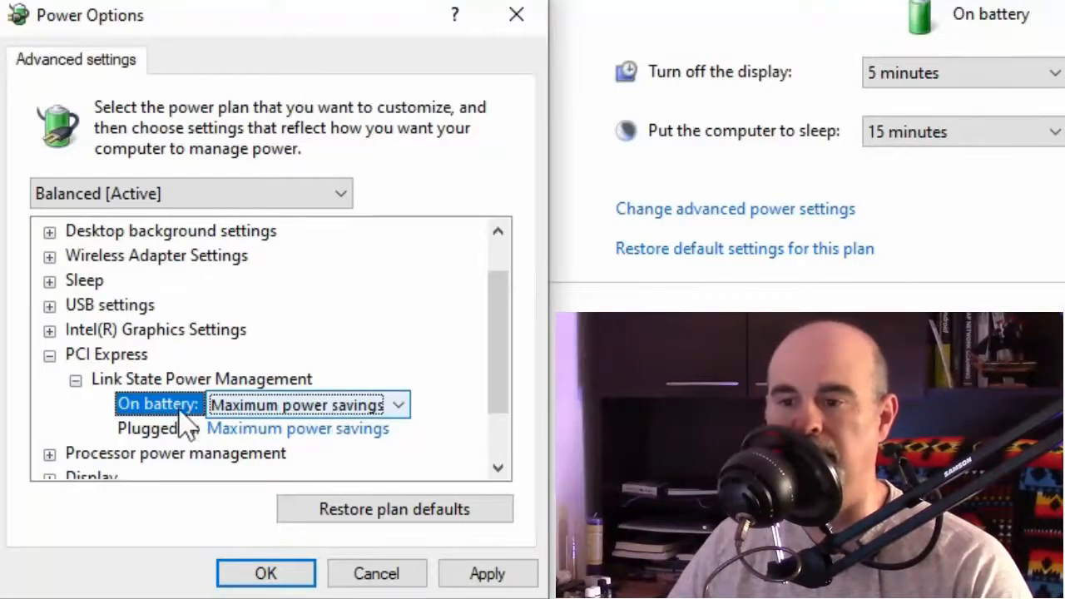
{"action": "left_click", "coordinate": [50, 355]}
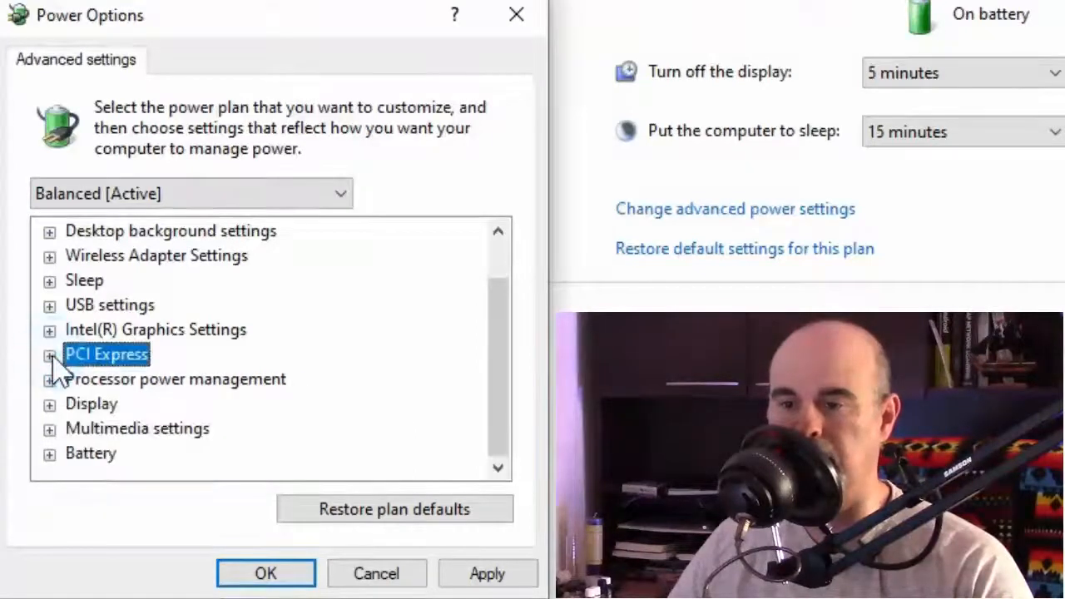
Examine the minimum and maximum processor states under processor power management, and collapse both entries.
{"action": "left_click", "coordinate": [50, 380]}
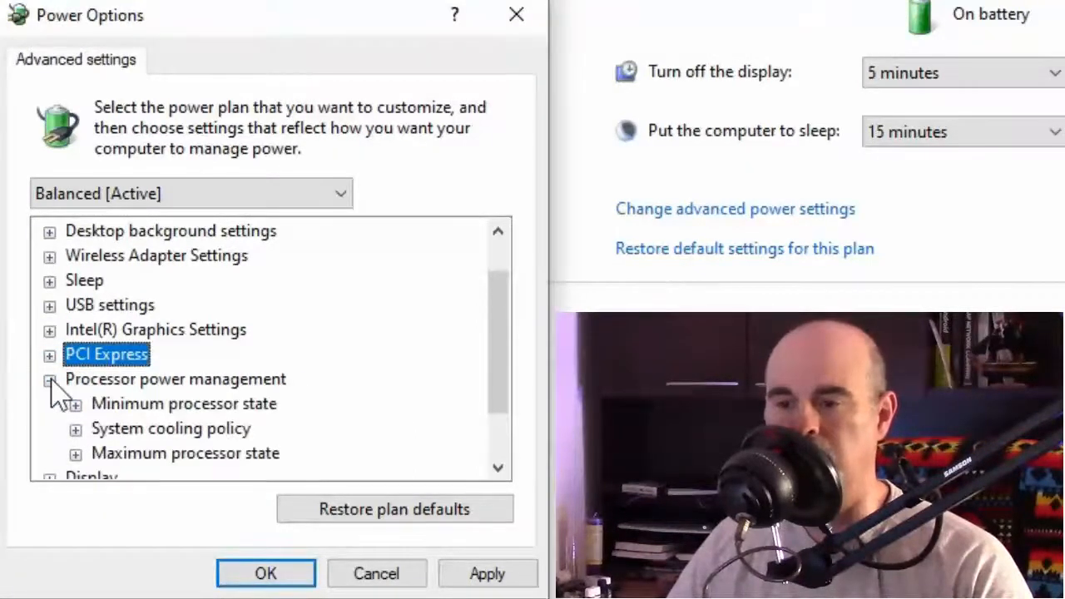
{"action": "left_click", "coordinate": [75, 404]}
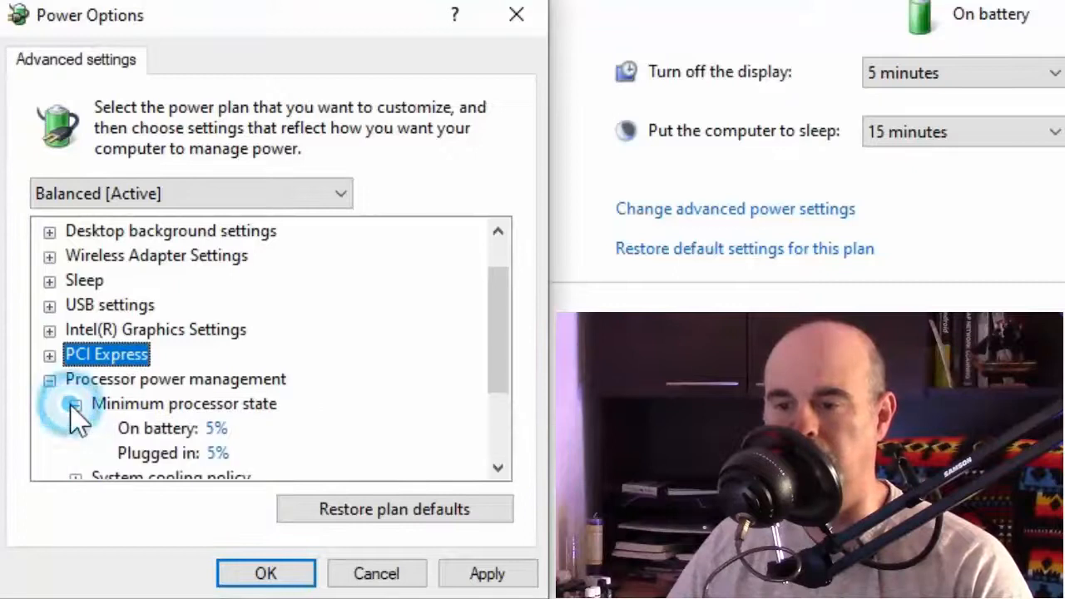
{"action": "scroll", "coordinate": [333, 388], "scroll_direction": "down", "scroll_amount": 1}
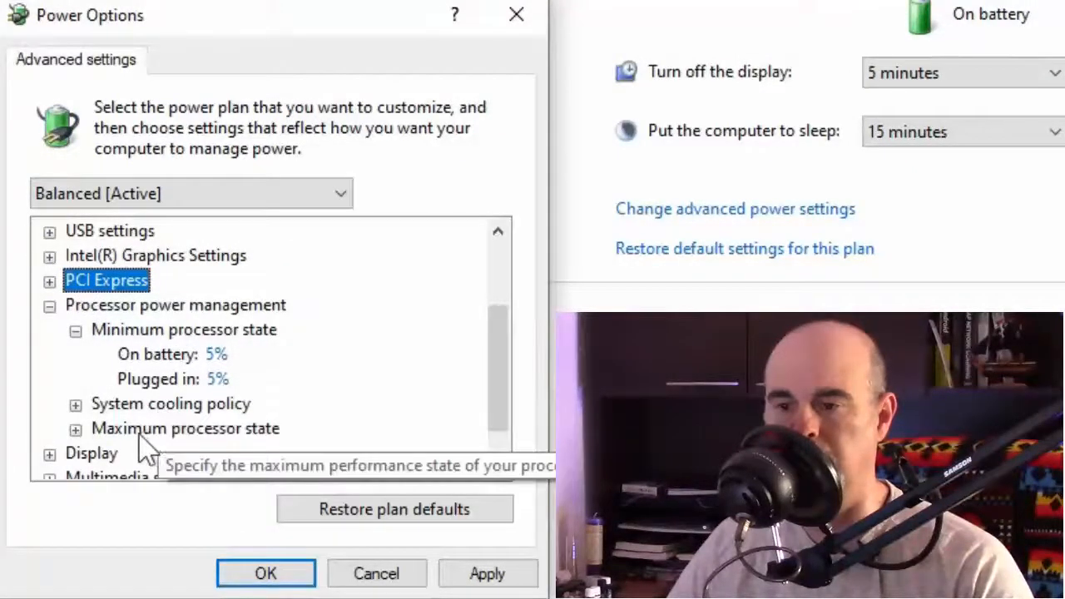
{"action": "left_click", "coordinate": [75, 429]}
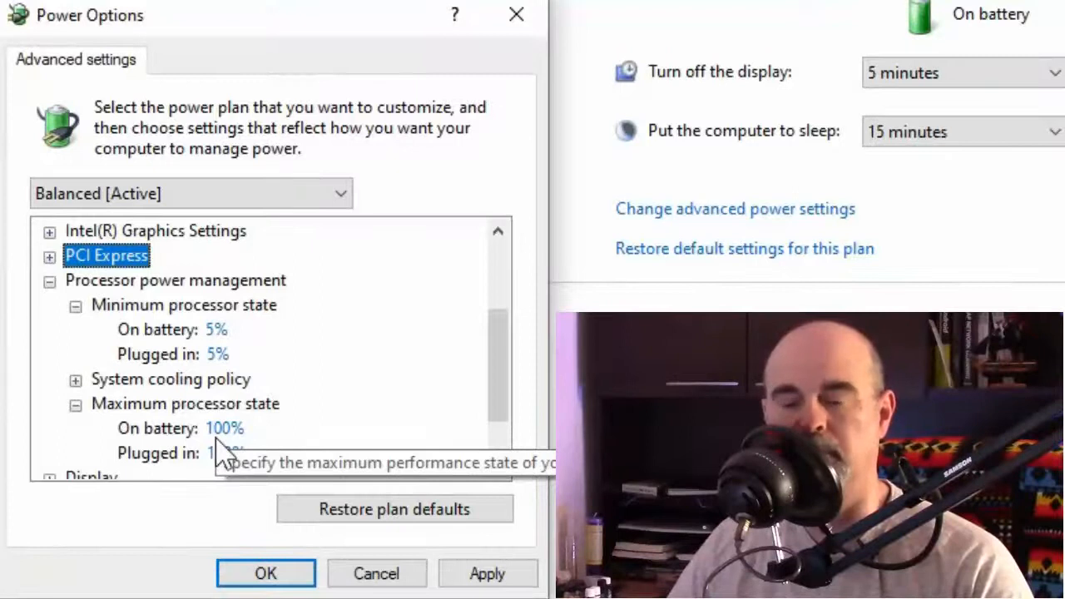
{"action": "left_click", "coordinate": [76, 404]}
{"action": "left_click", "coordinate": [76, 306]}
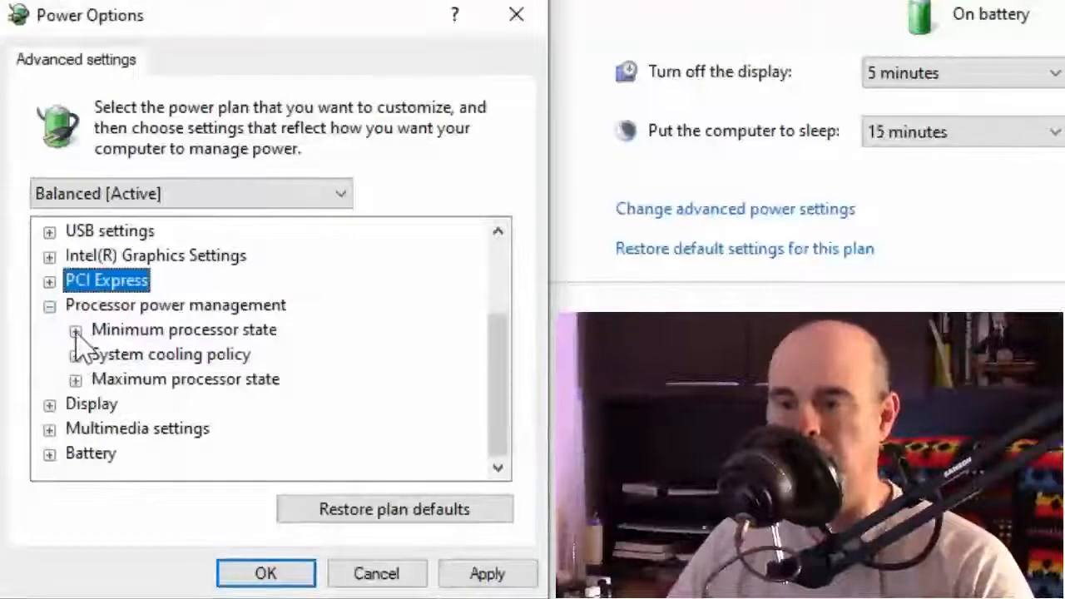
Examine the system cooling policy for battery and plugged-in use, including the options offered on battery.
{"action": "left_click", "coordinate": [75, 356]}
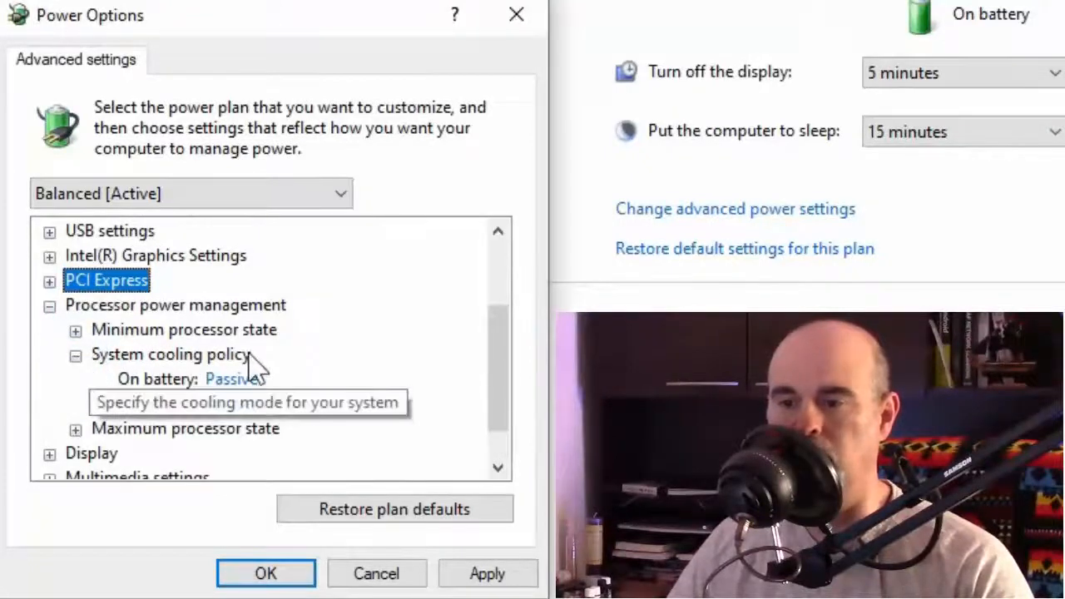
{"action": "left_click", "coordinate": [244, 385]}
{"action": "left_click", "coordinate": [245, 384]}
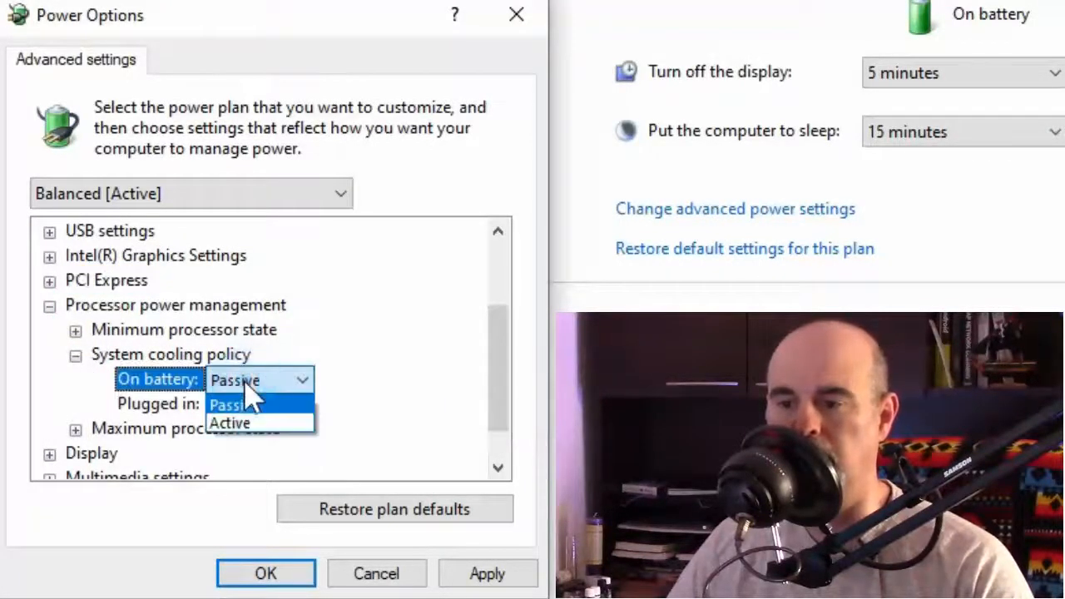
{"action": "left_click", "coordinate": [309, 376]}
{"action": "left_click", "coordinate": [357, 374]}
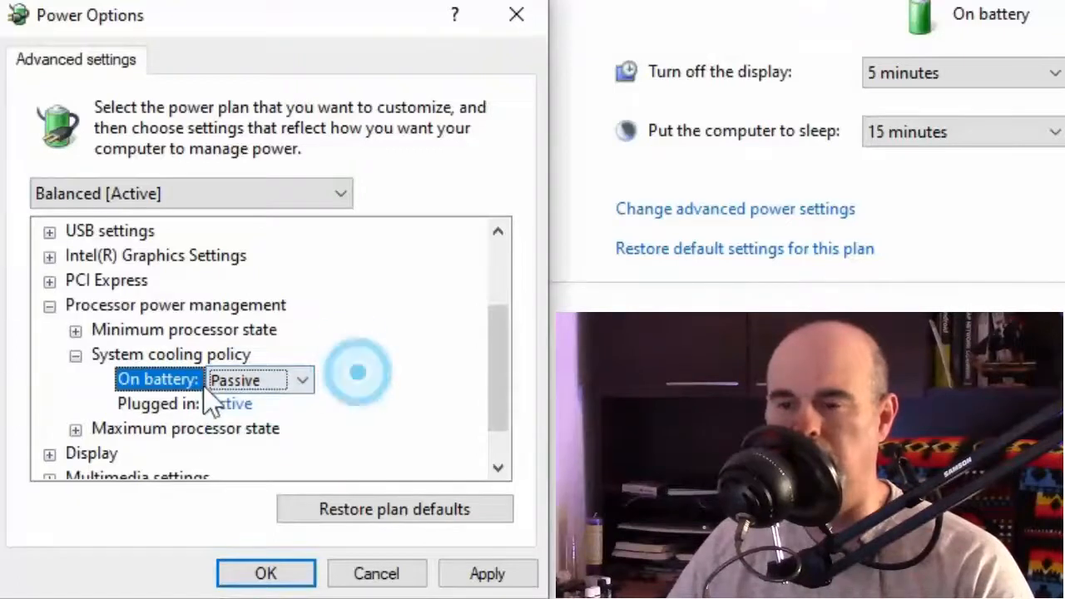
{"action": "left_click", "coordinate": [167, 355]}
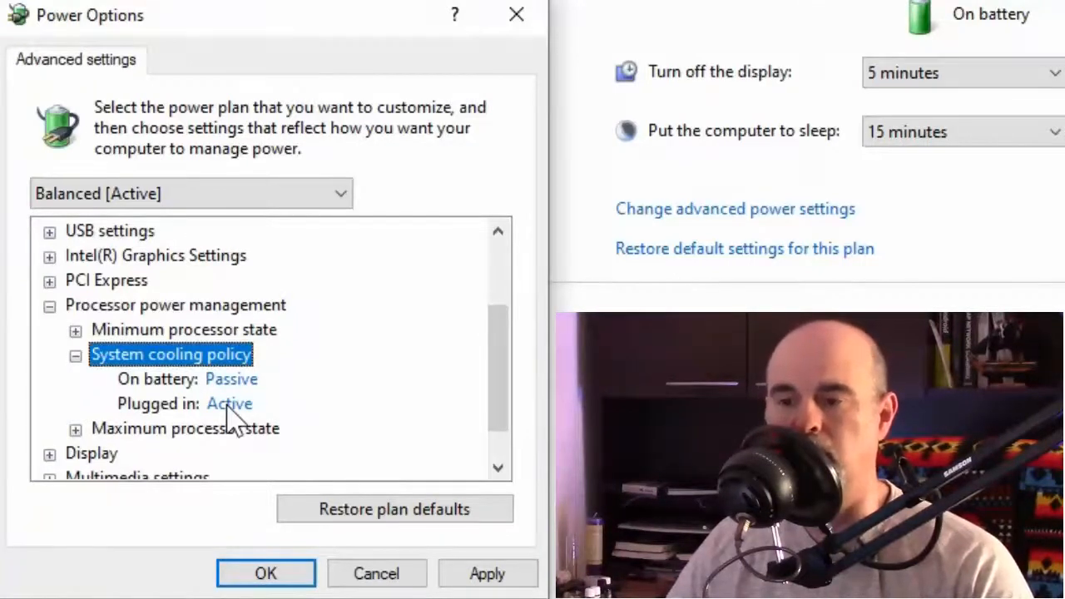
{"action": "mouse_move", "coordinate": [238, 382]}
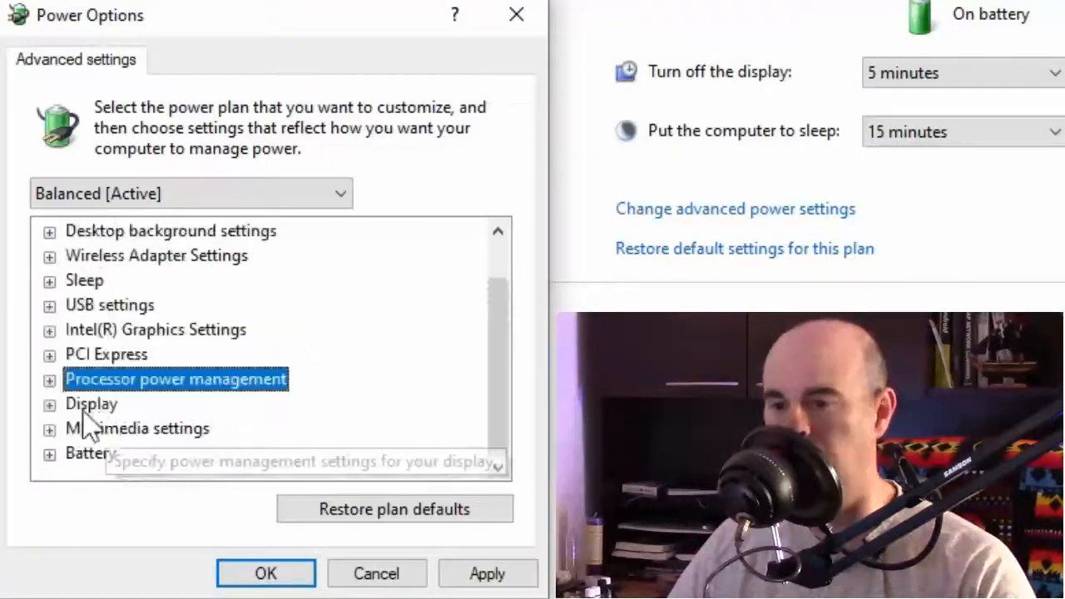
Expand the multimedia settings, review the options for when sharing media on battery and plugged in, and collapse that entry.
{"action": "left_click", "coordinate": [93, 407]}
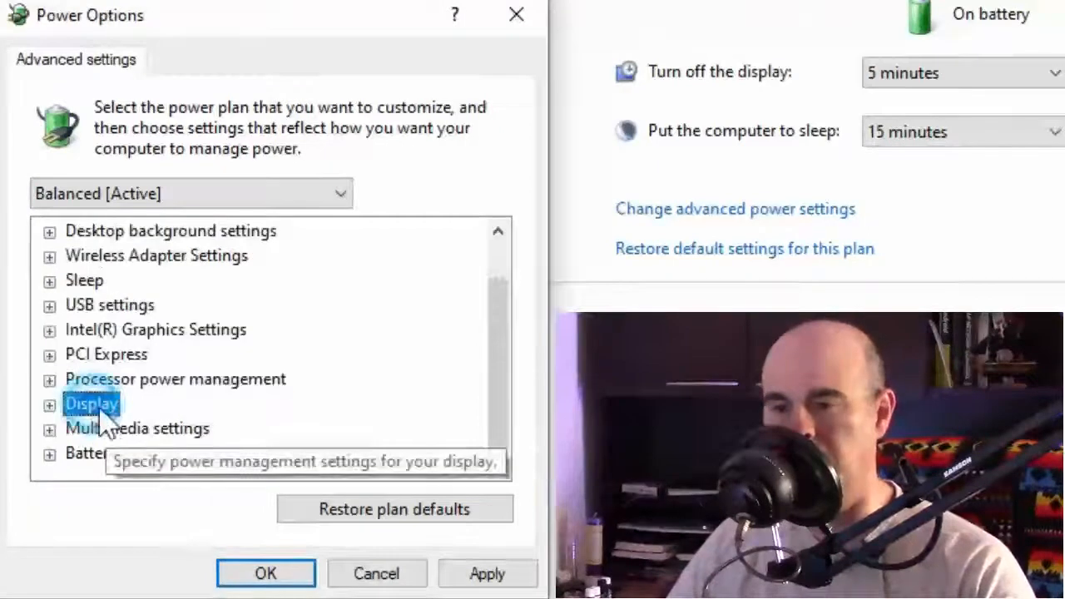
{"action": "left_click", "coordinate": [102, 424]}
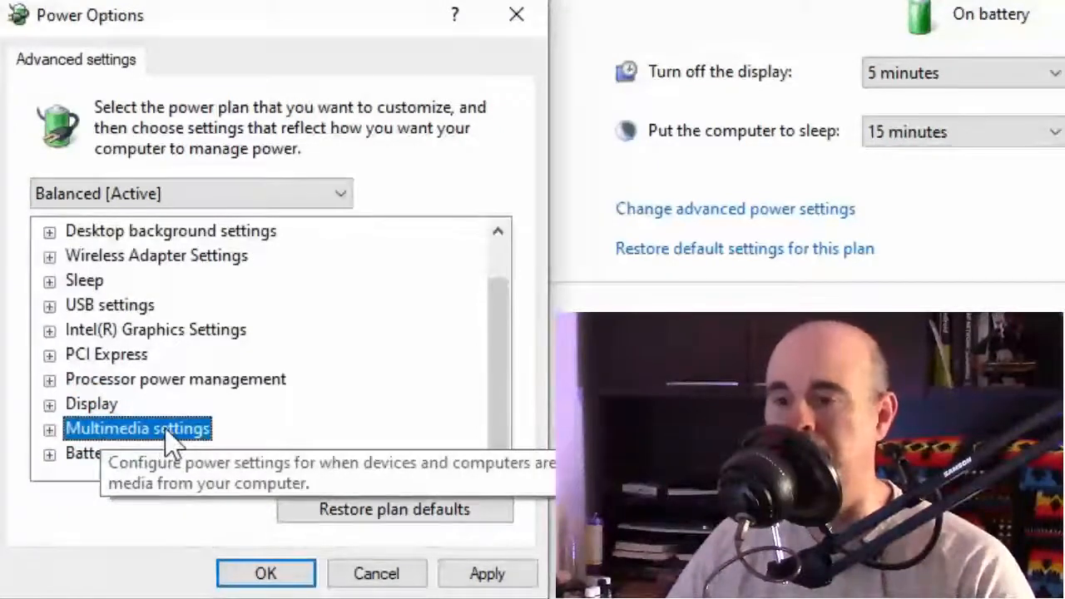
{"action": "left_click", "coordinate": [49, 428]}
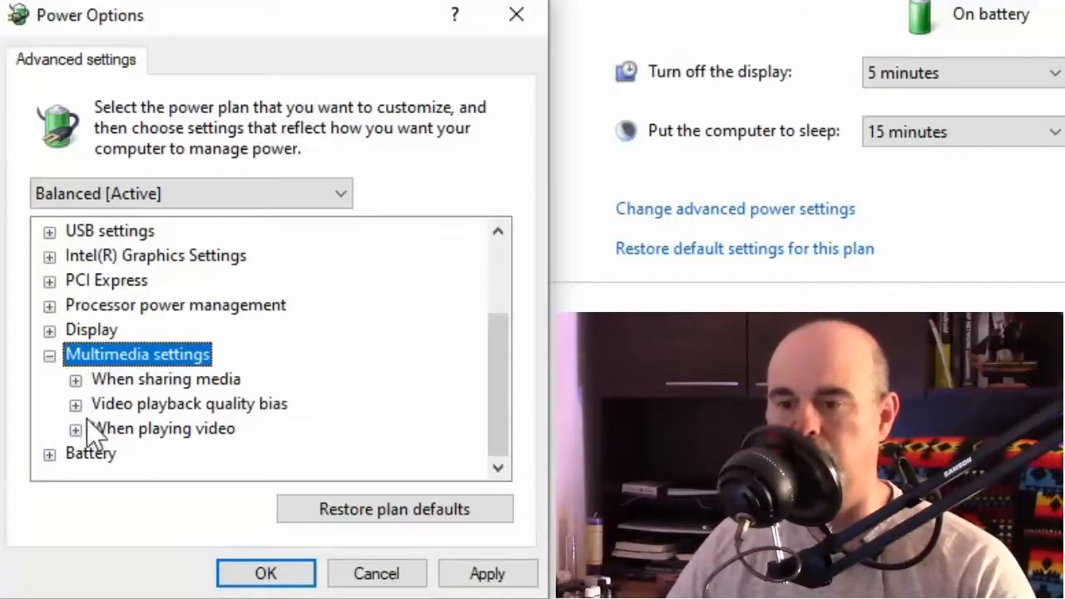
{"action": "left_click", "coordinate": [76, 380]}
{"action": "scroll", "coordinate": [192, 405], "scroll_direction": "down", "scroll_amount": 1}
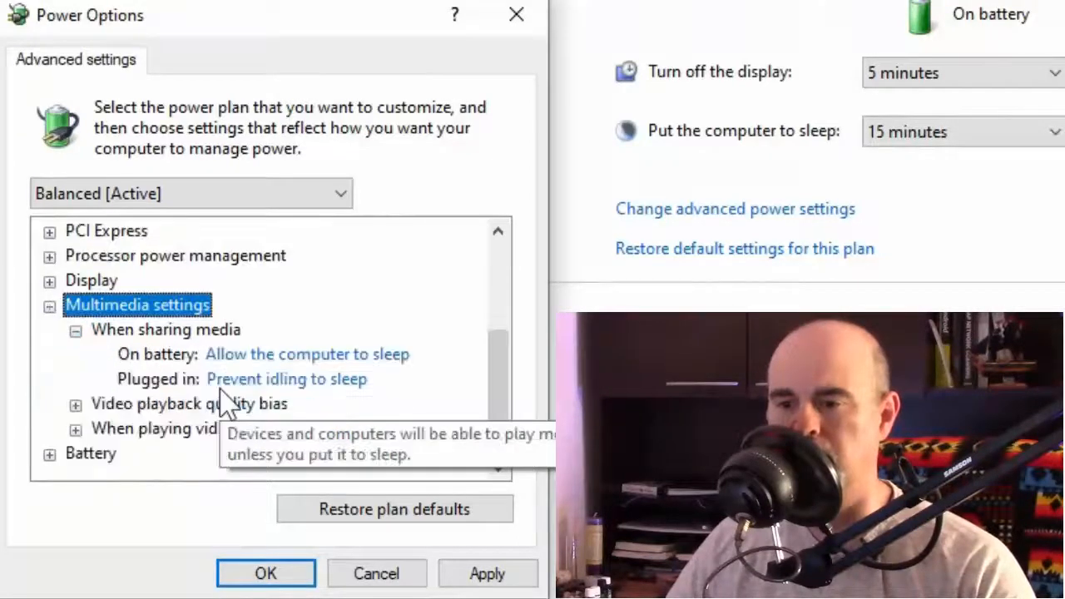
{"action": "left_click", "coordinate": [290, 358]}
{"action": "left_click", "coordinate": [293, 356]}
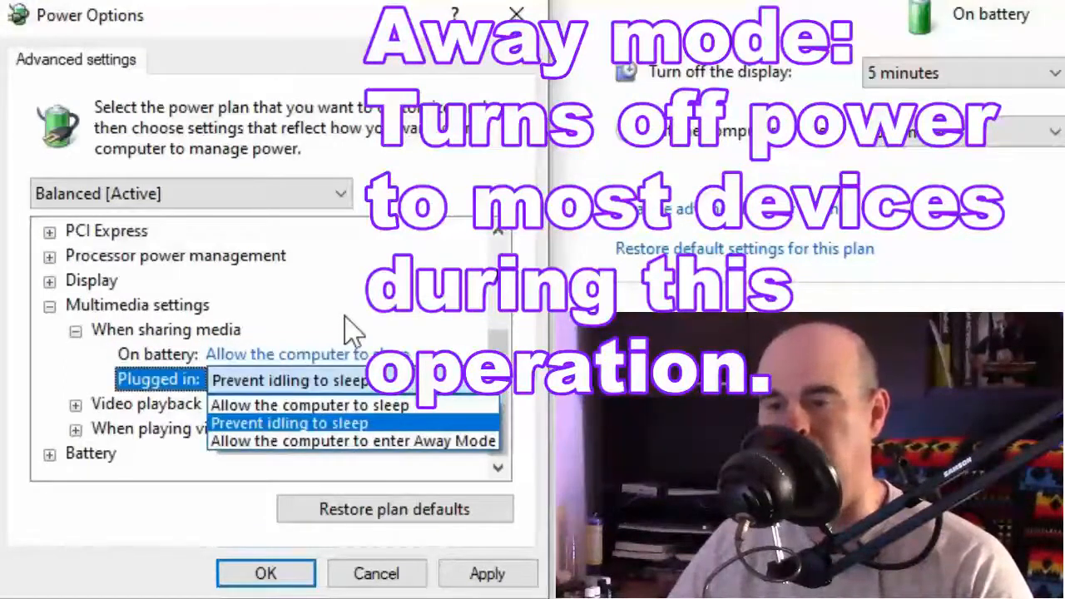
{"action": "left_click", "coordinate": [81, 364]}
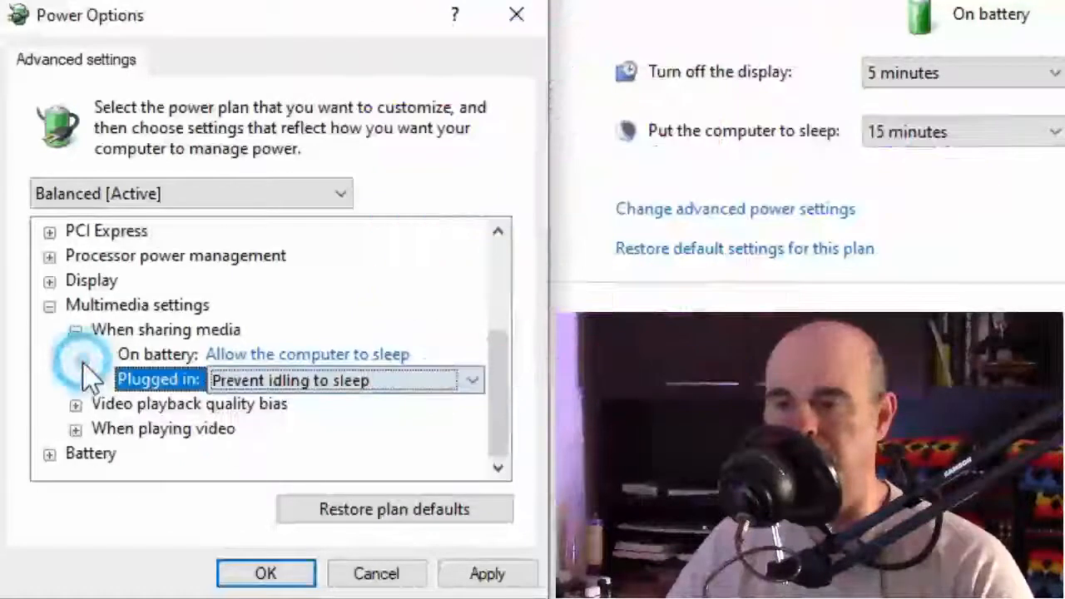
{"action": "left_click", "coordinate": [75, 330]}
{"action": "left_click", "coordinate": [85, 379]}
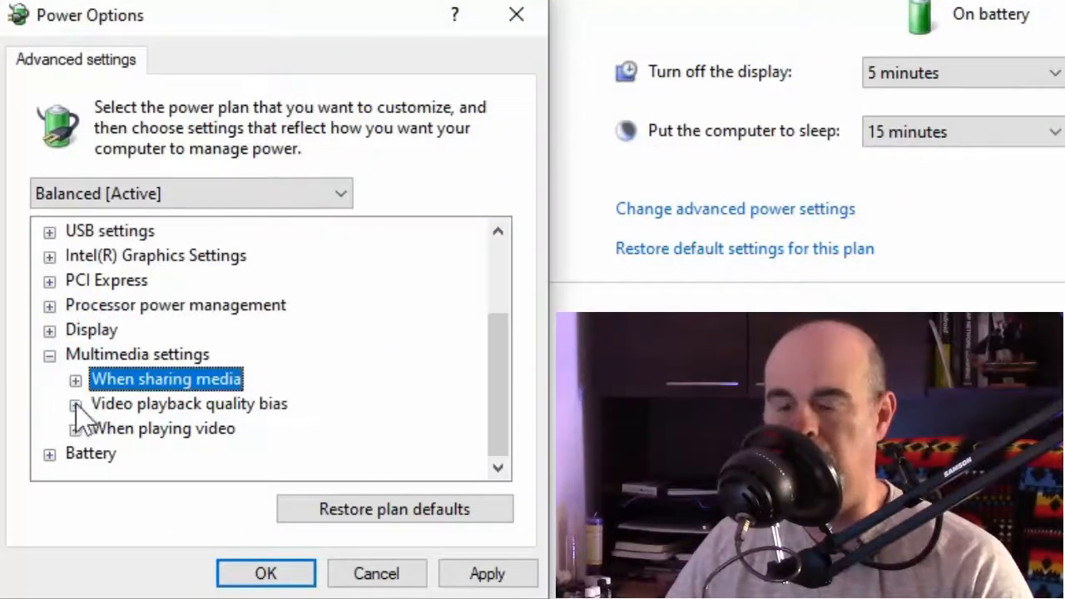
Review the video playback quality bias options for battery use, and collapse the entry.
{"action": "left_click", "coordinate": [75, 403]}
{"action": "left_click", "coordinate": [202, 431]}
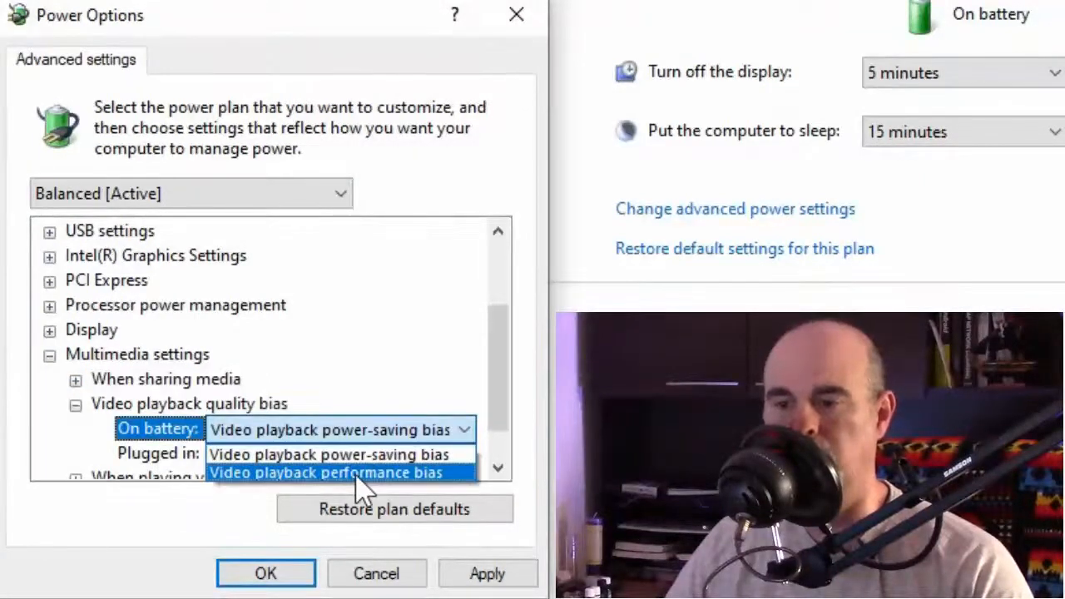
{"action": "left_click", "coordinate": [352, 357]}
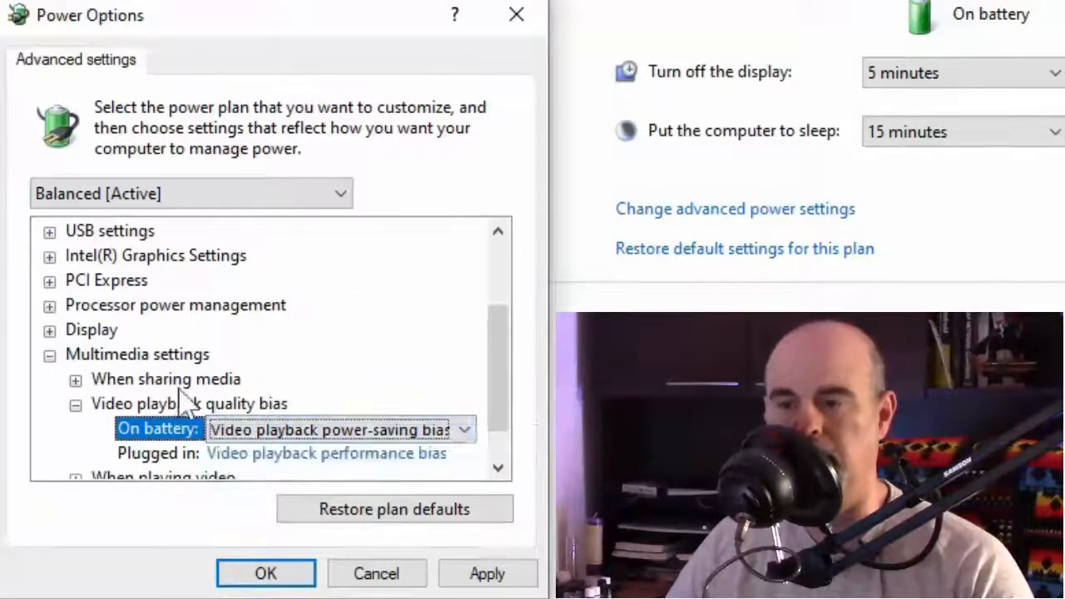
{"action": "left_click", "coordinate": [76, 406]}
Review the options offered for battery use when playing video, and collapse the entry.
{"action": "left_click", "coordinate": [76, 429]}
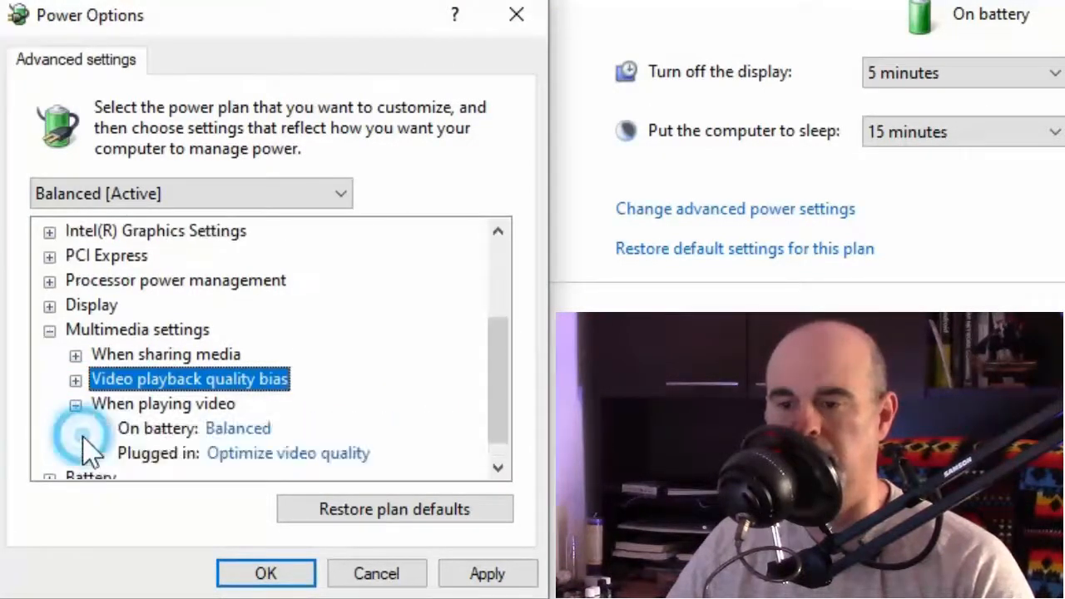
{"action": "left_click", "coordinate": [238, 429]}
{"action": "left_click", "coordinate": [243, 431]}
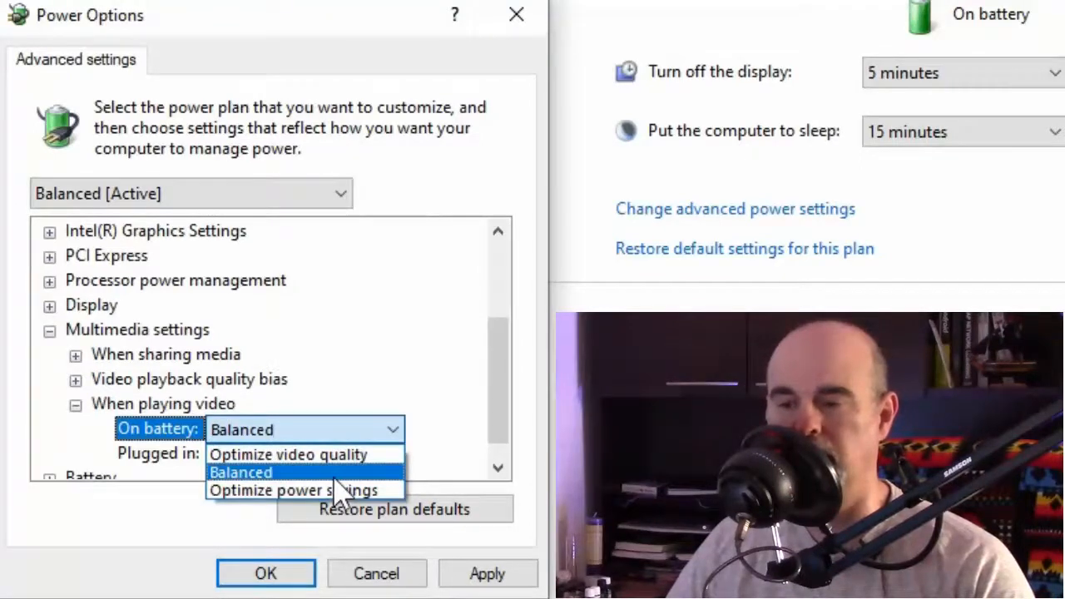
{"action": "left_click", "coordinate": [442, 380]}
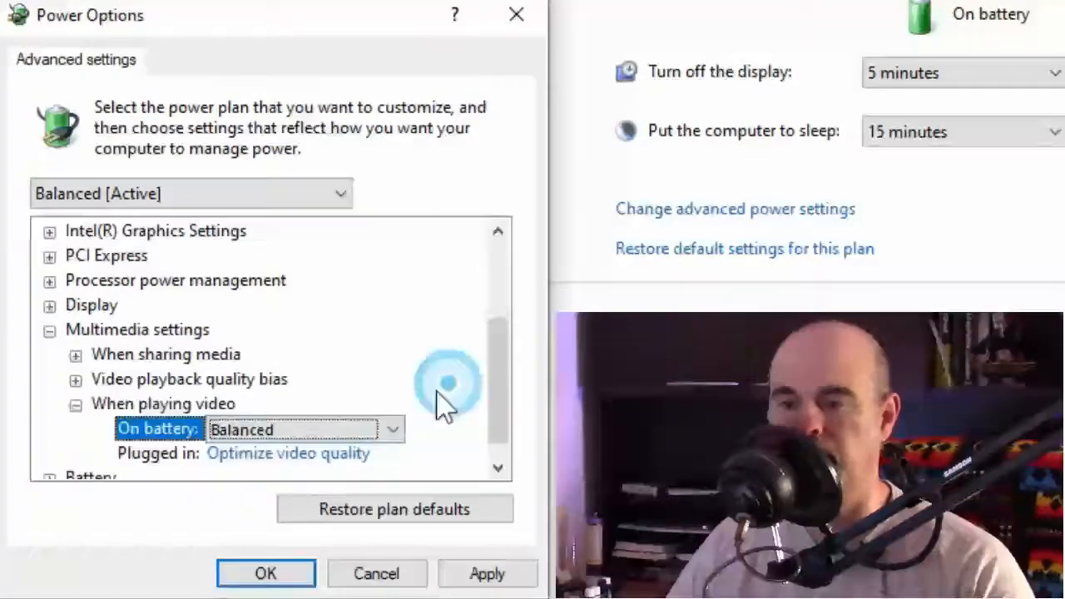
{"action": "left_click", "coordinate": [76, 404]}
Expand the battery settings, check the critical battery notification for battery and plugged-in use, and collapse that entry.
{"action": "left_click", "coordinate": [49, 454]}
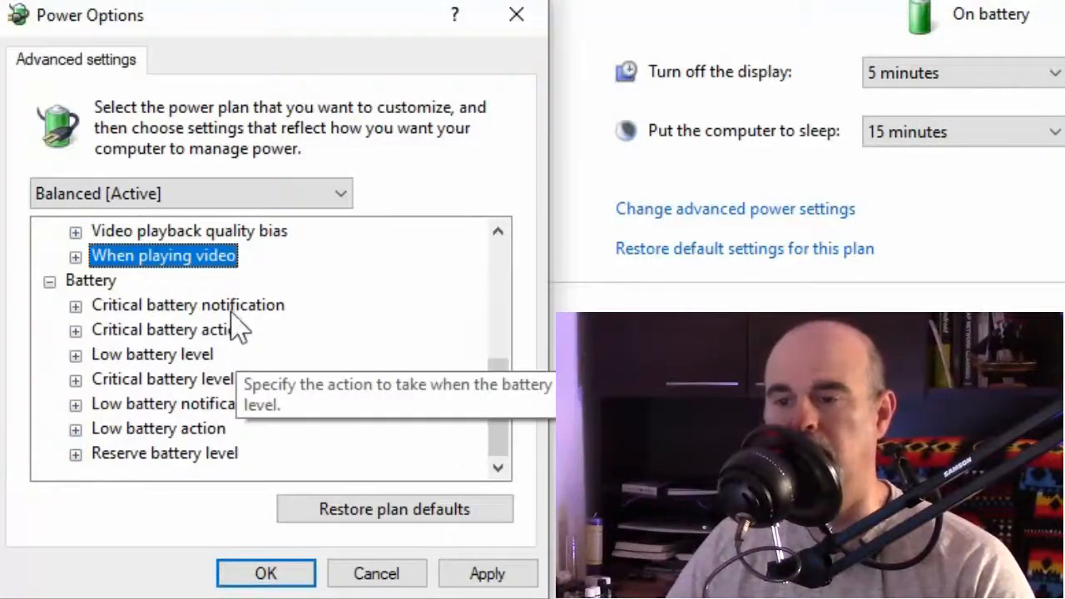
{"action": "left_click", "coordinate": [75, 306]}
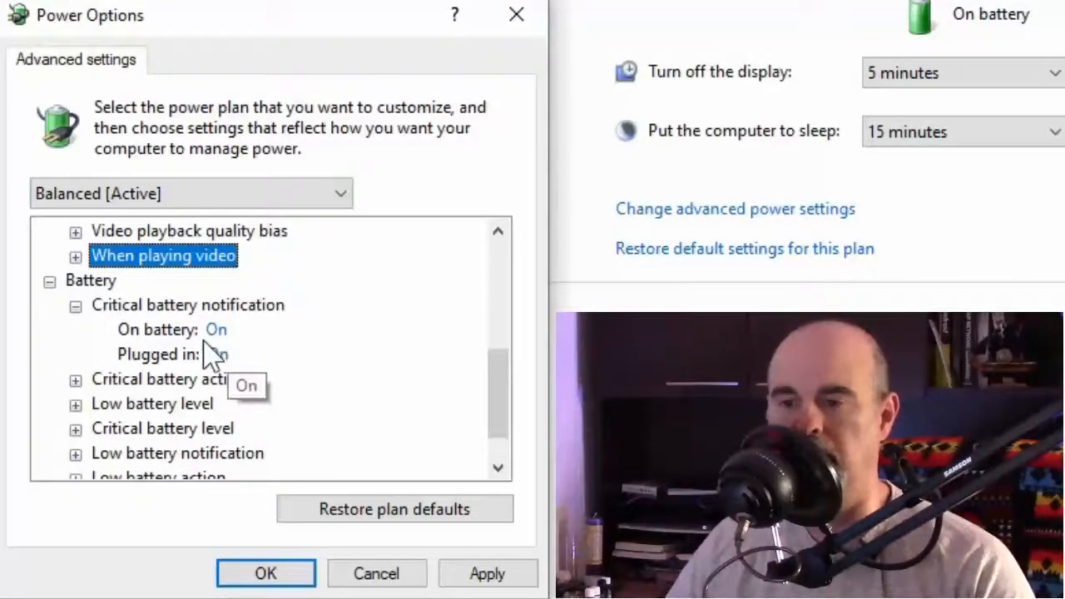
{"action": "left_click", "coordinate": [75, 306]}
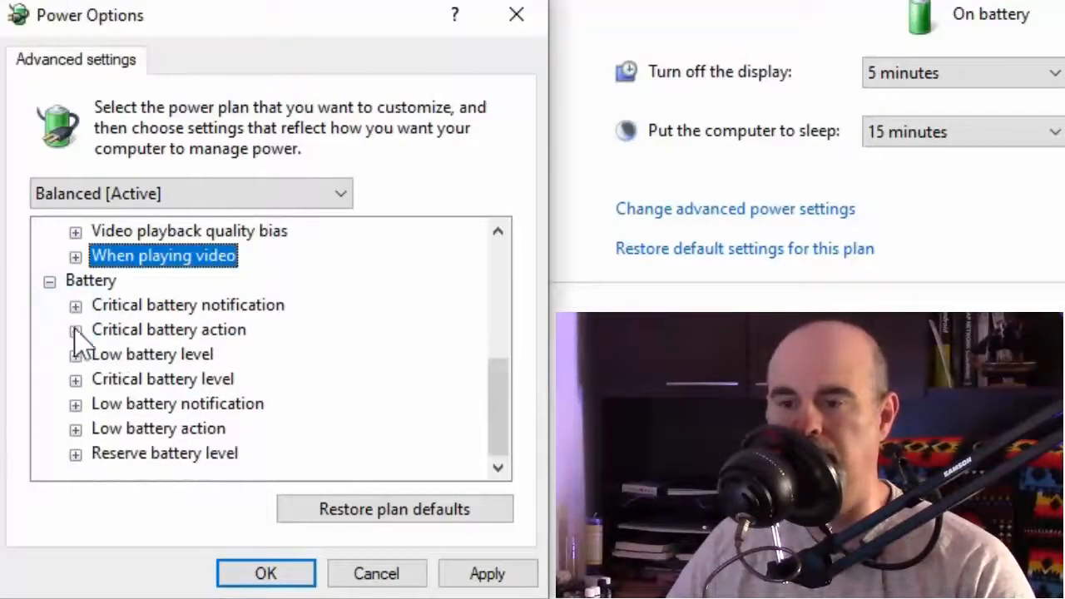
Review the critical battery action options for battery use, and collapse the entry.
{"action": "left_click", "coordinate": [75, 330]}
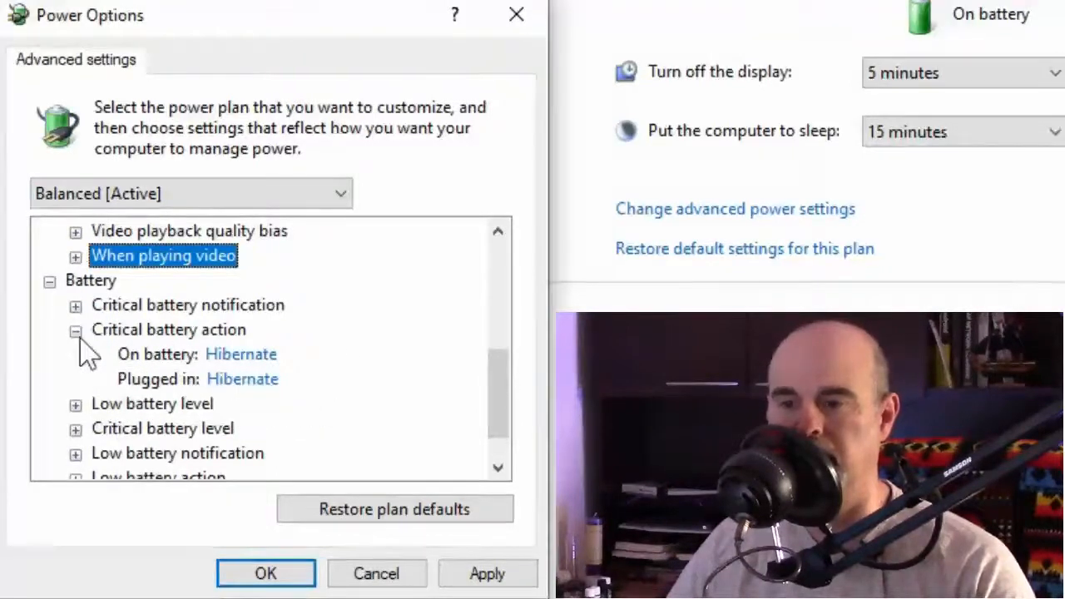
{"action": "left_click", "coordinate": [245, 355]}
{"action": "left_click", "coordinate": [243, 361]}
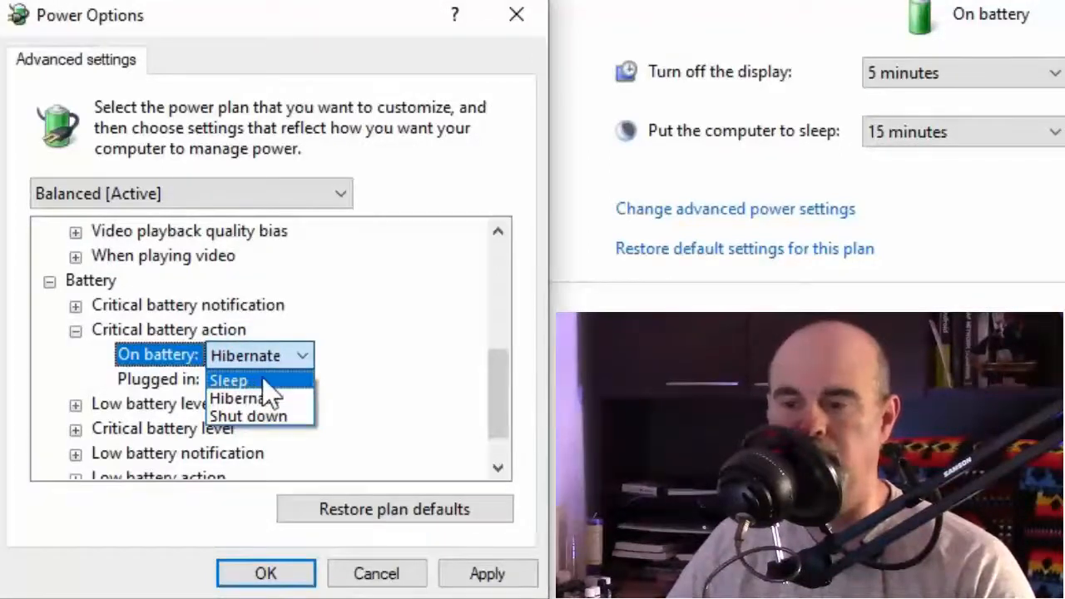
{"action": "left_click", "coordinate": [74, 333]}
{"action": "left_click", "coordinate": [75, 333]}
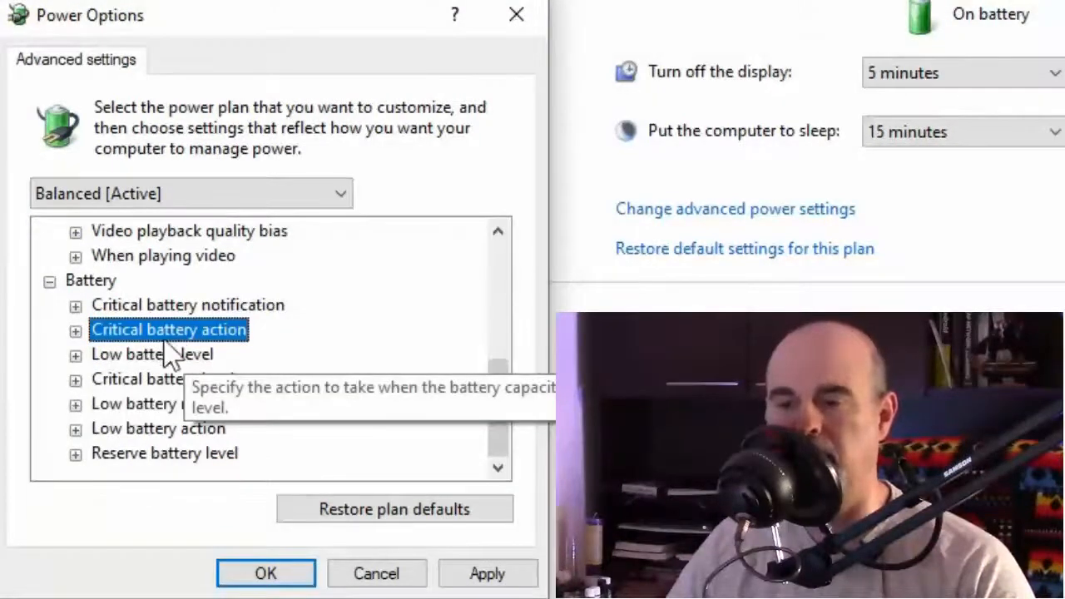
Examine the low battery level and critical battery level percentages, and collapse both entries.
{"action": "left_click", "coordinate": [75, 356]}
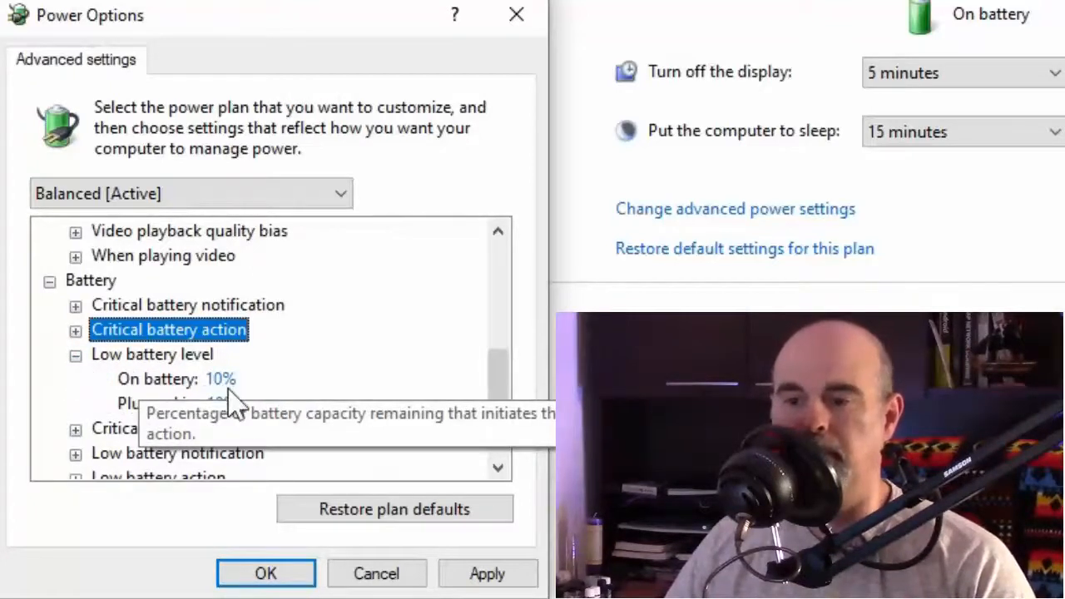
{"action": "left_click", "coordinate": [75, 355]}
{"action": "left_click", "coordinate": [76, 381]}
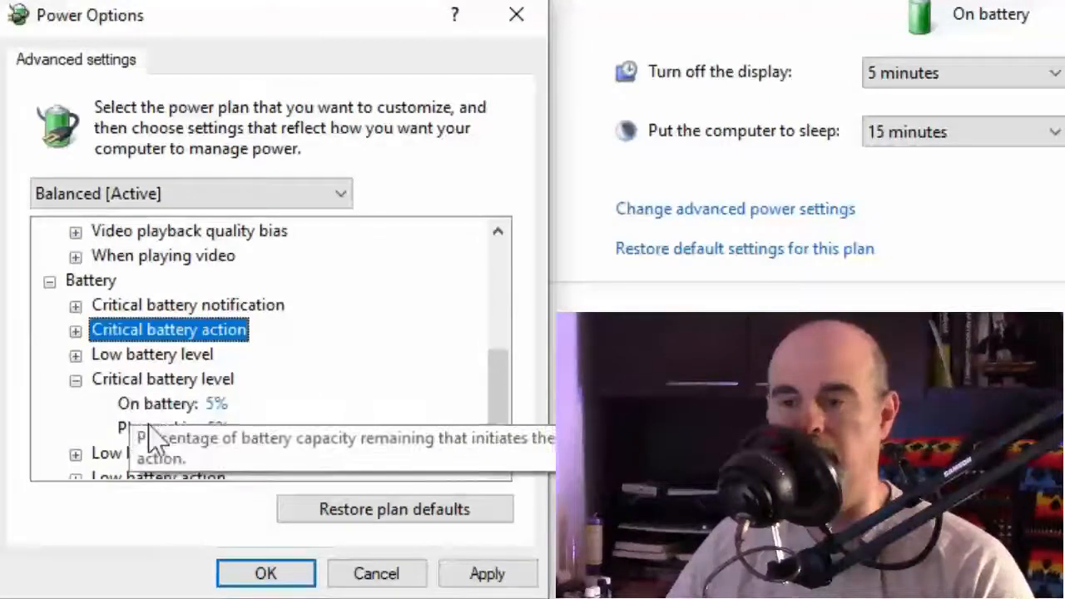
{"action": "left_click", "coordinate": [218, 403]}
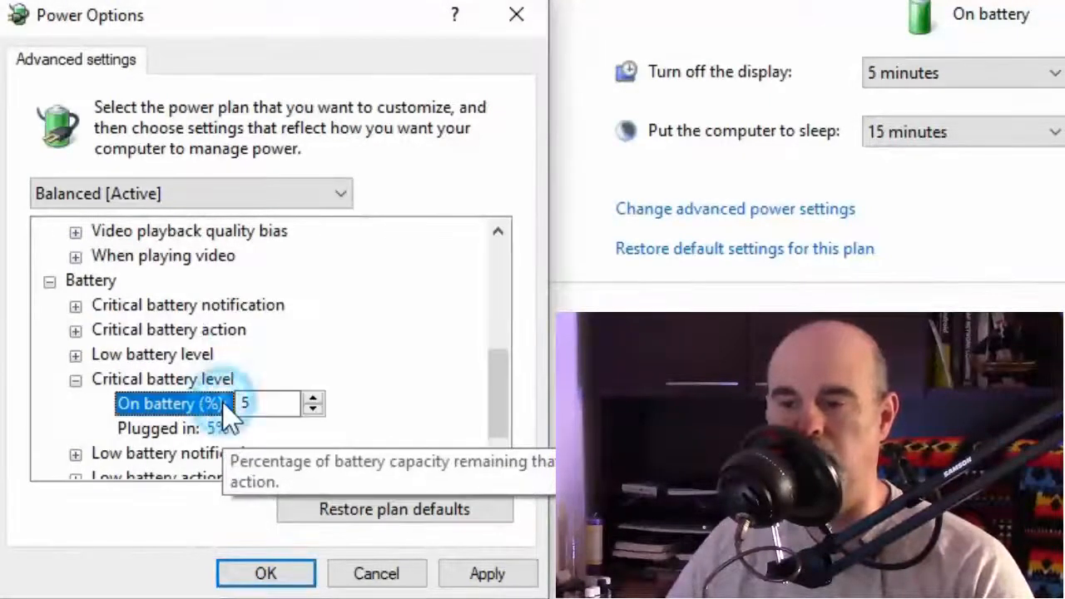
{"action": "left_click", "coordinate": [75, 381]}
Check the low battery notification setting for battery and plugged-in use, and collapse the entry.
{"action": "left_click", "coordinate": [74, 404]}
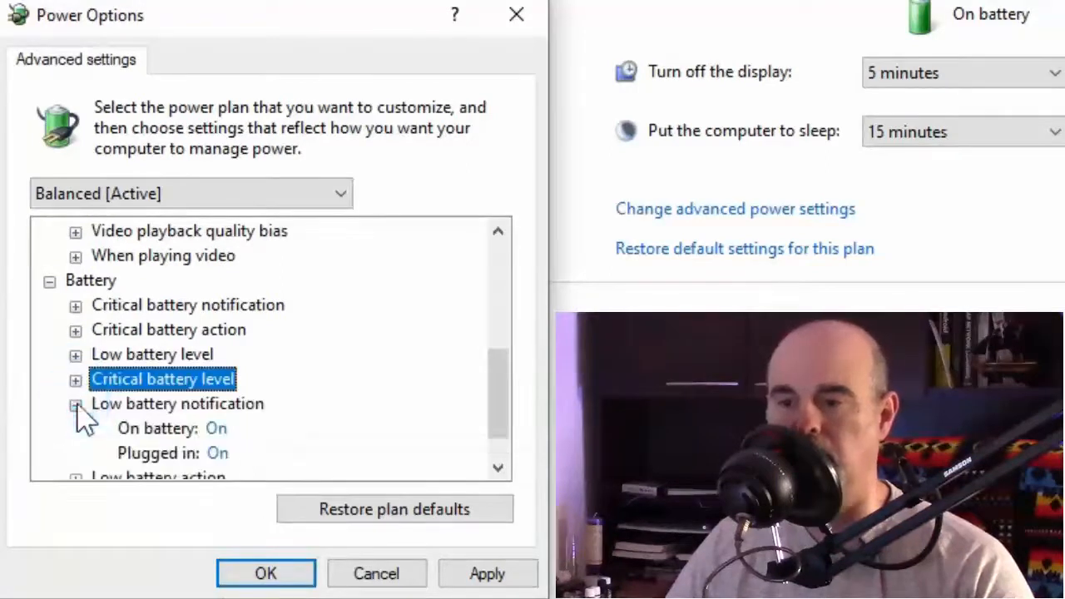
{"action": "scroll", "coordinate": [153, 428], "scroll_direction": "down", "scroll_amount": 1}
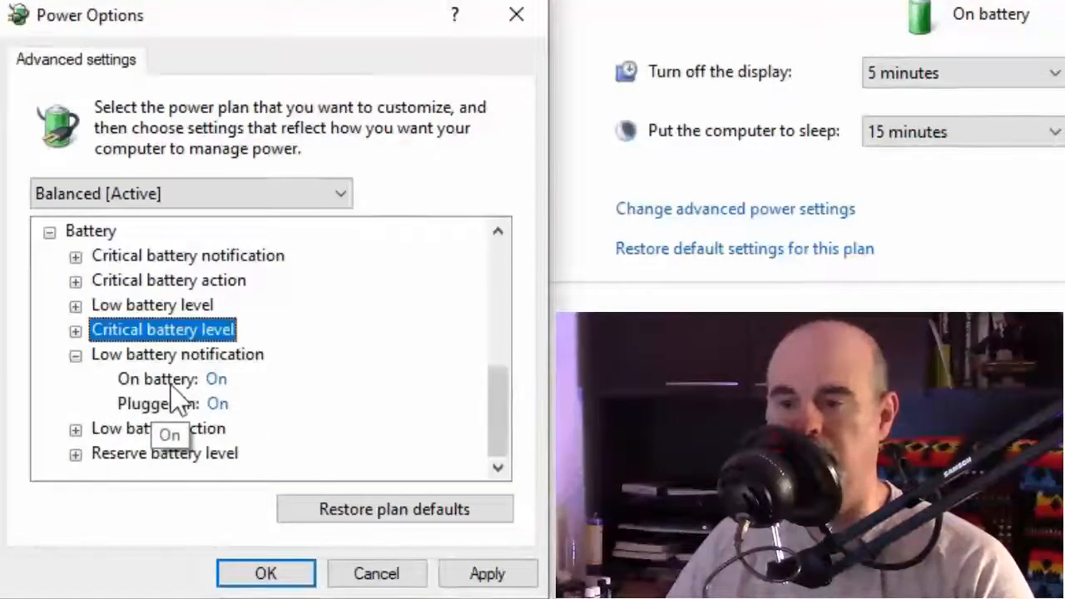
{"action": "left_click", "coordinate": [75, 355]}
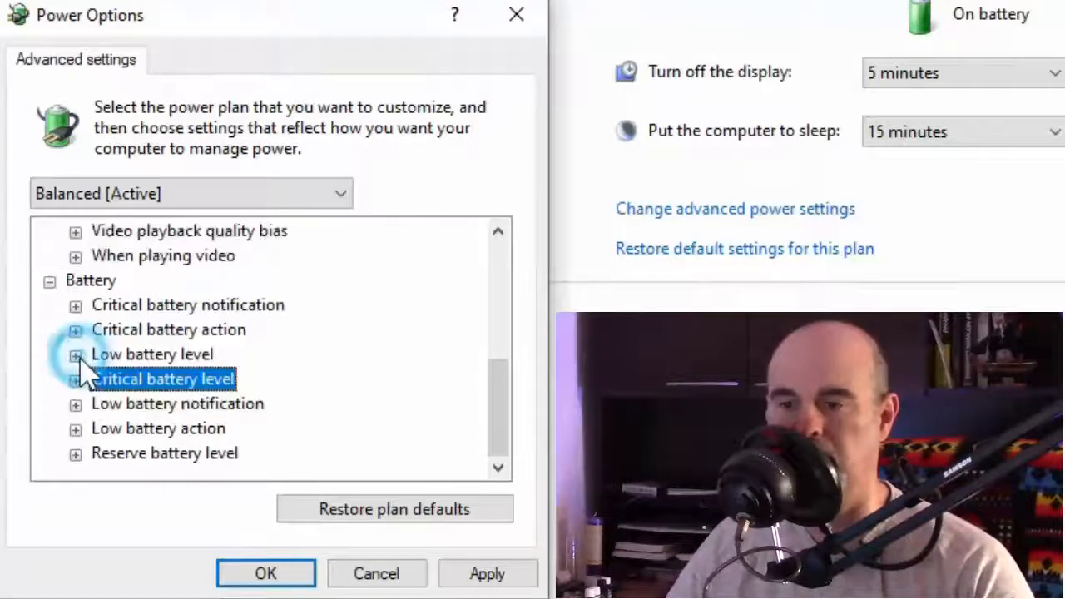
Review the low battery action options for battery use, and collapse the entry.
{"action": "left_click", "coordinate": [98, 429]}
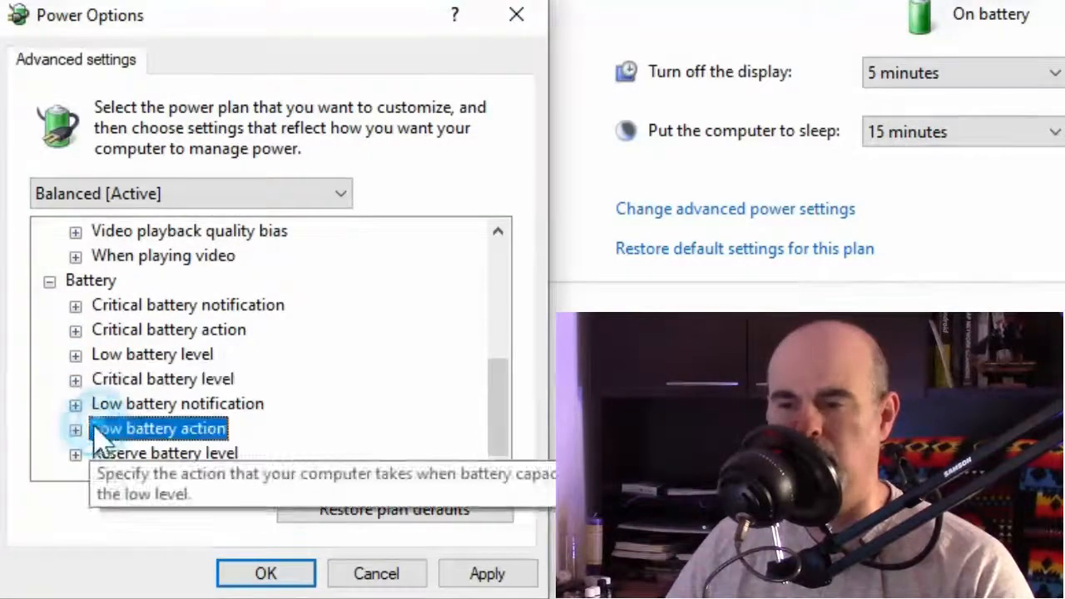
{"action": "left_click", "coordinate": [75, 429]}
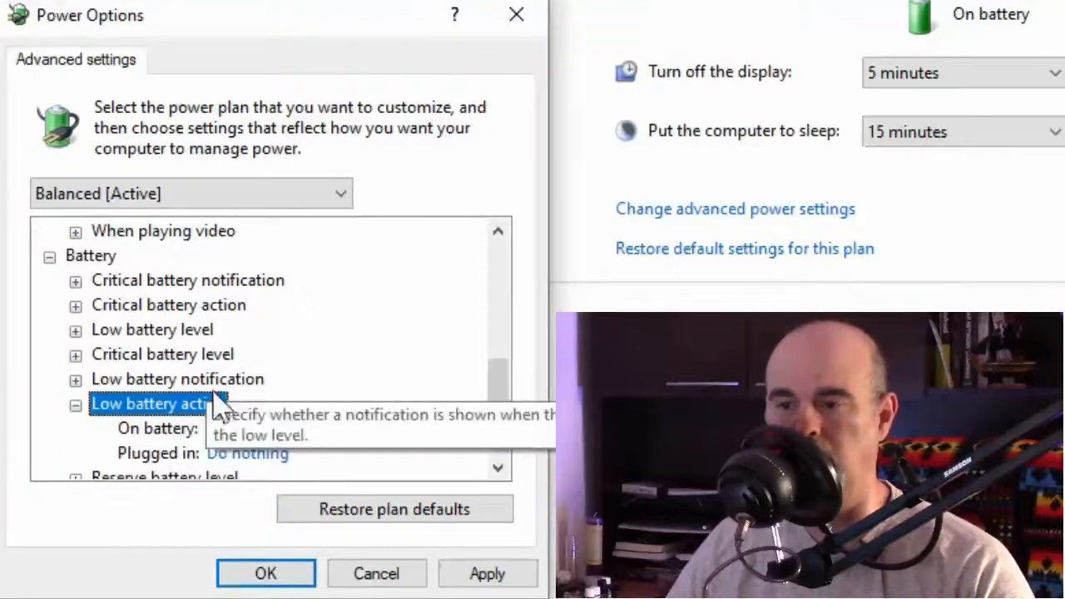
{"action": "left_click", "coordinate": [208, 306]}
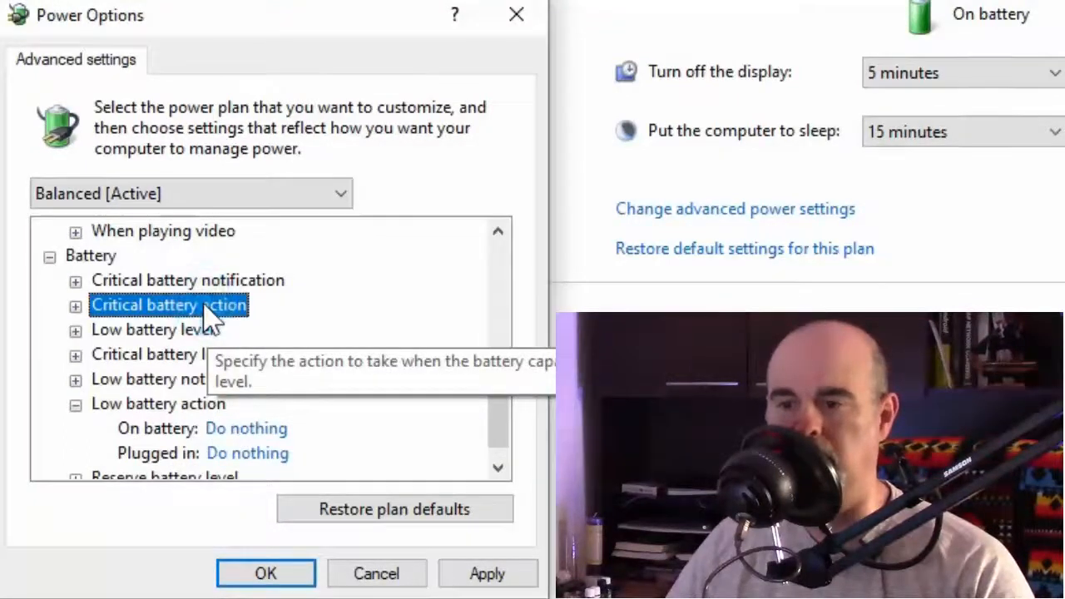
{"action": "left_click", "coordinate": [203, 403]}
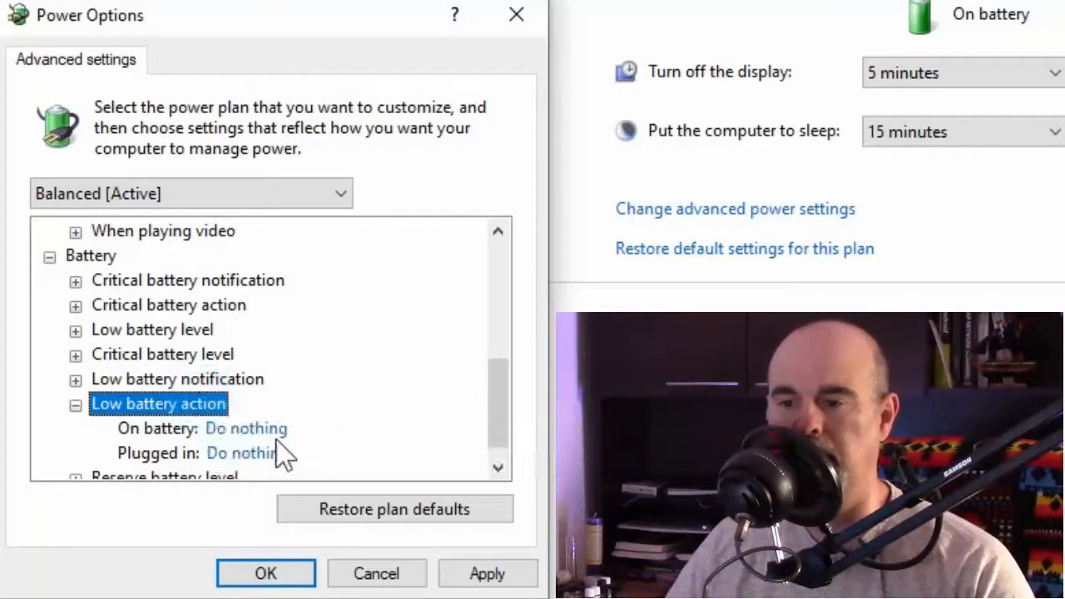
{"action": "left_click", "coordinate": [265, 432]}
{"action": "left_click", "coordinate": [264, 433]}
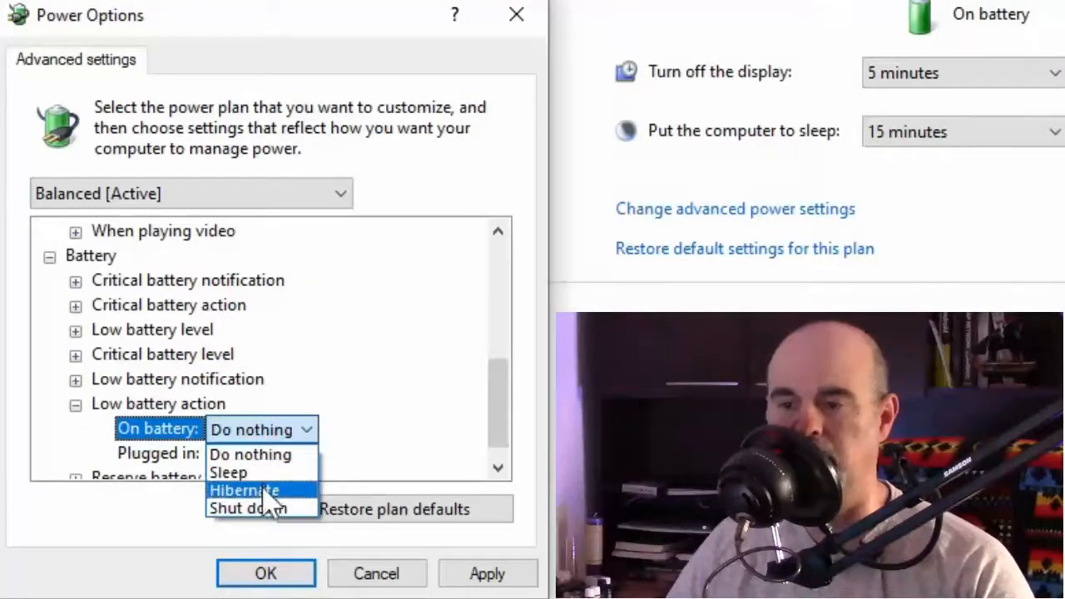
{"action": "left_click", "coordinate": [379, 427]}
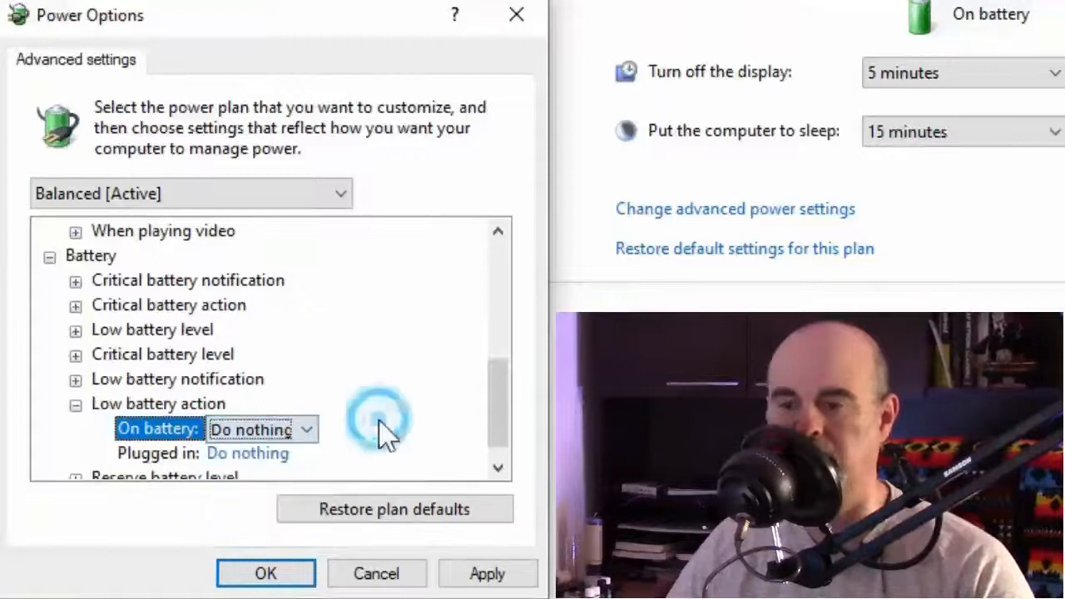
{"action": "left_click", "coordinate": [76, 404]}
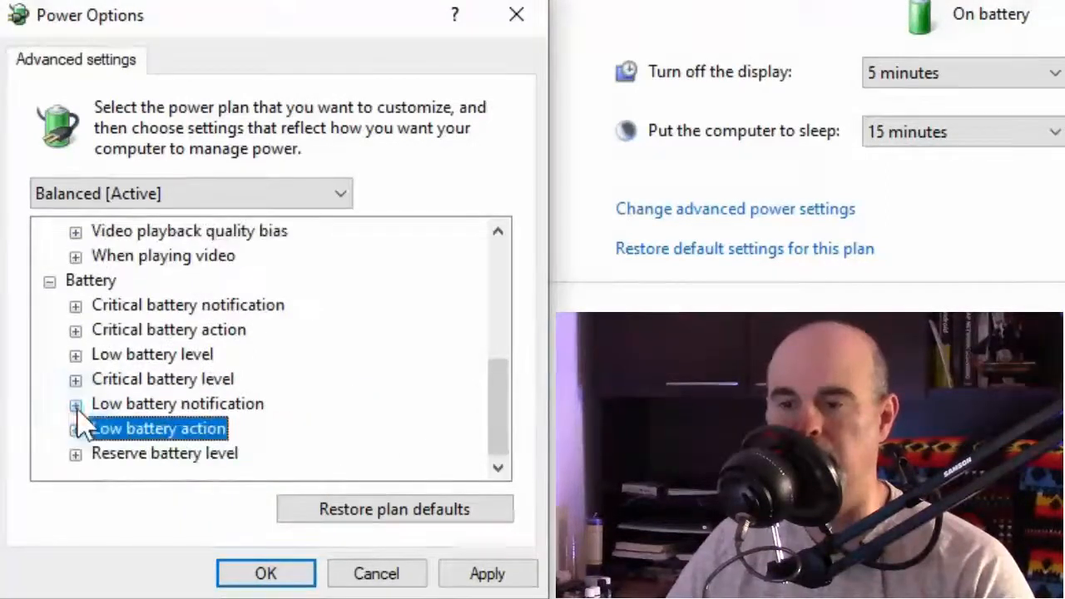
Examine the reserve battery level for battery and plugged-in use.
{"action": "left_click", "coordinate": [76, 455]}
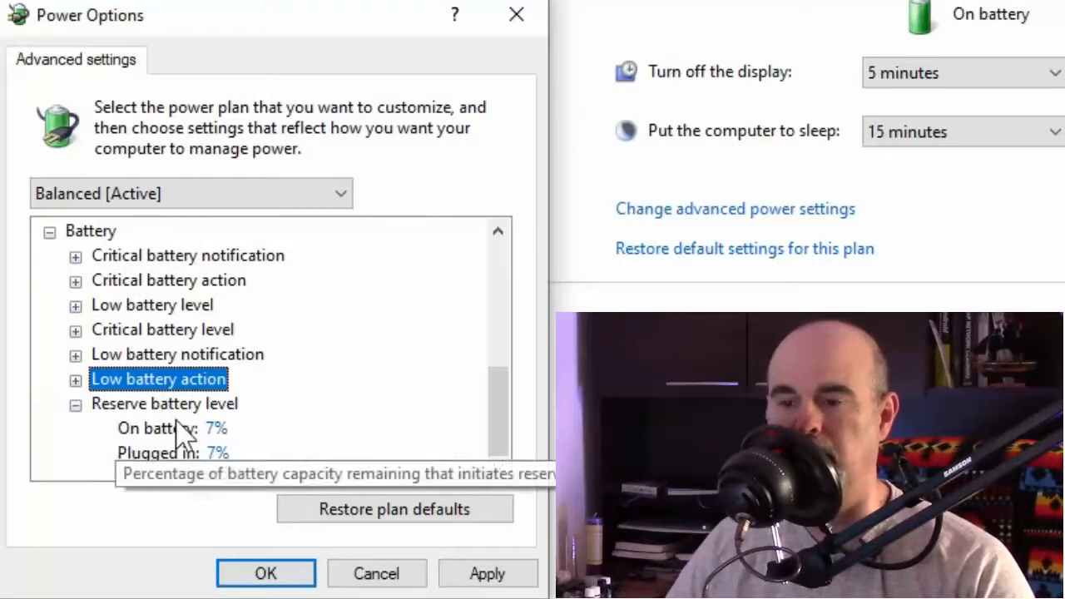